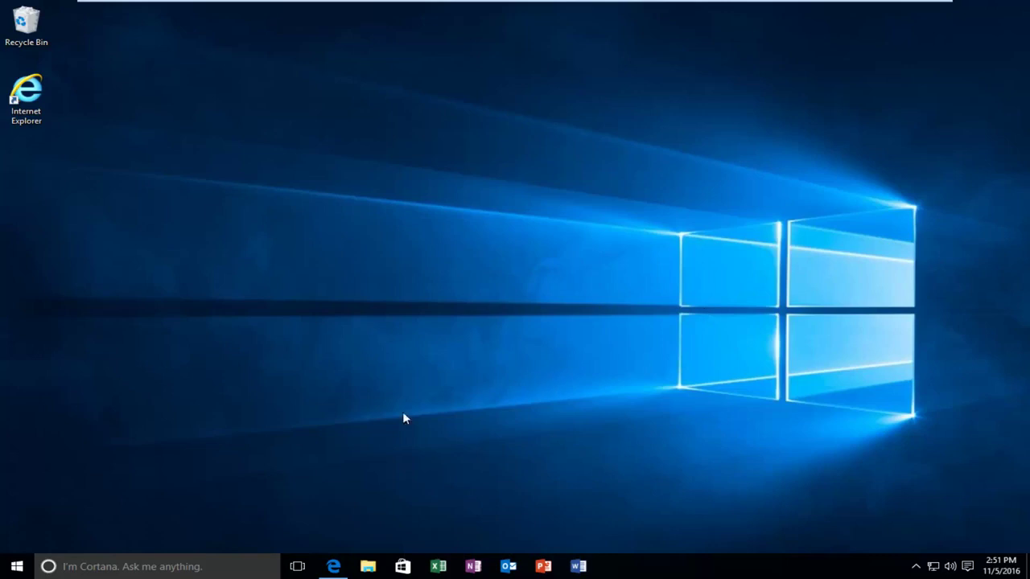
Search the Start menu for 'services' and launch the Services desktop app.
click(16, 567)
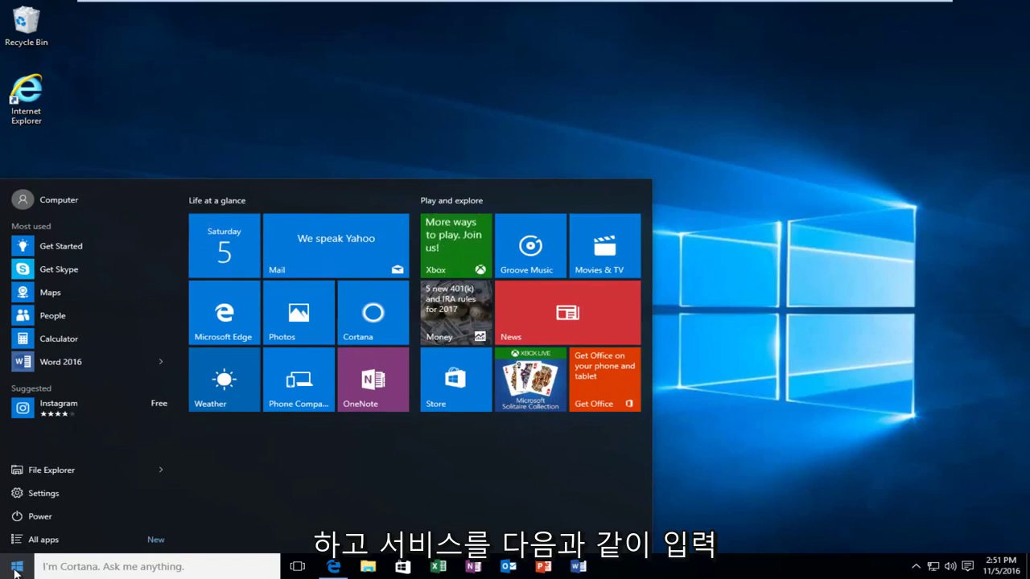
text(services)
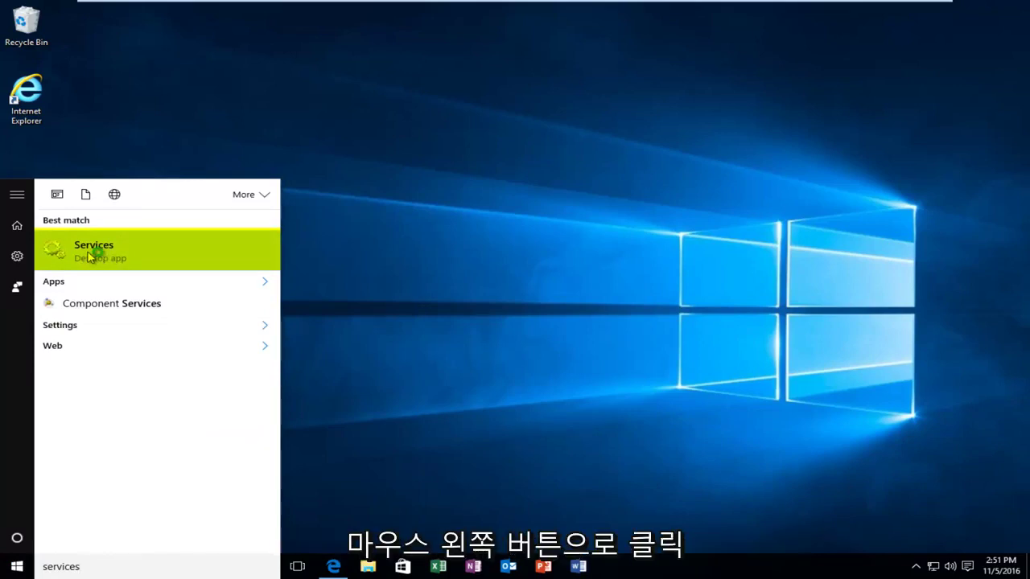
click(89, 255)
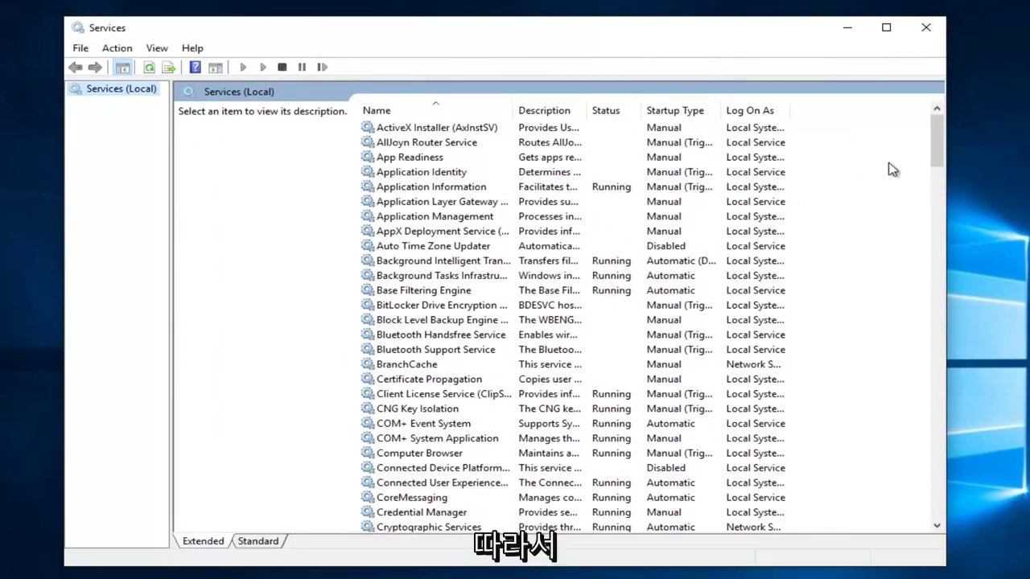
Show Print Spooler's dependencies, expanding Remote Procedure Call (RPC) under HTTP Service and RPC.
drag(945, 128, 946, 305)
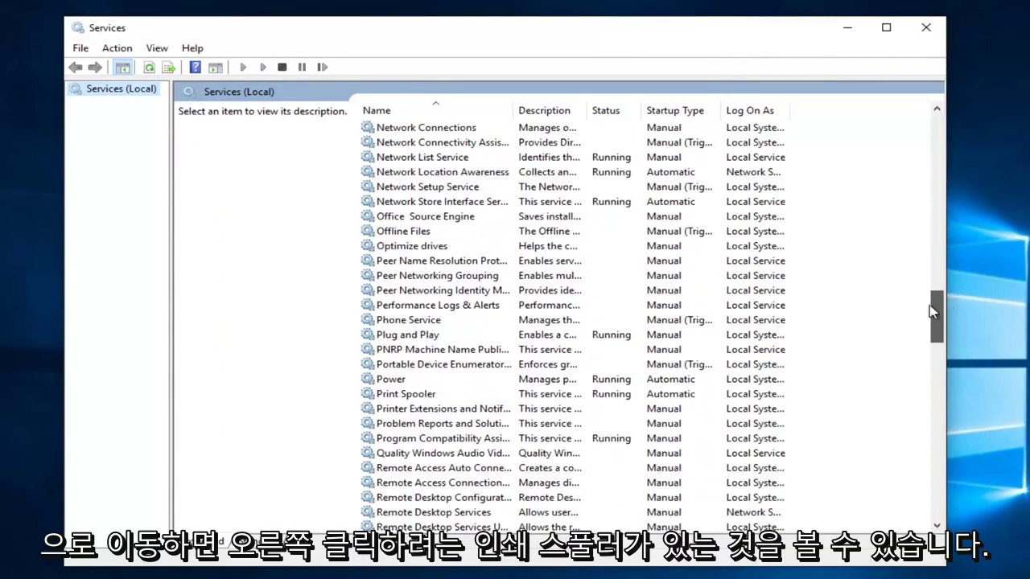
click(403, 398)
right_click(402, 397)
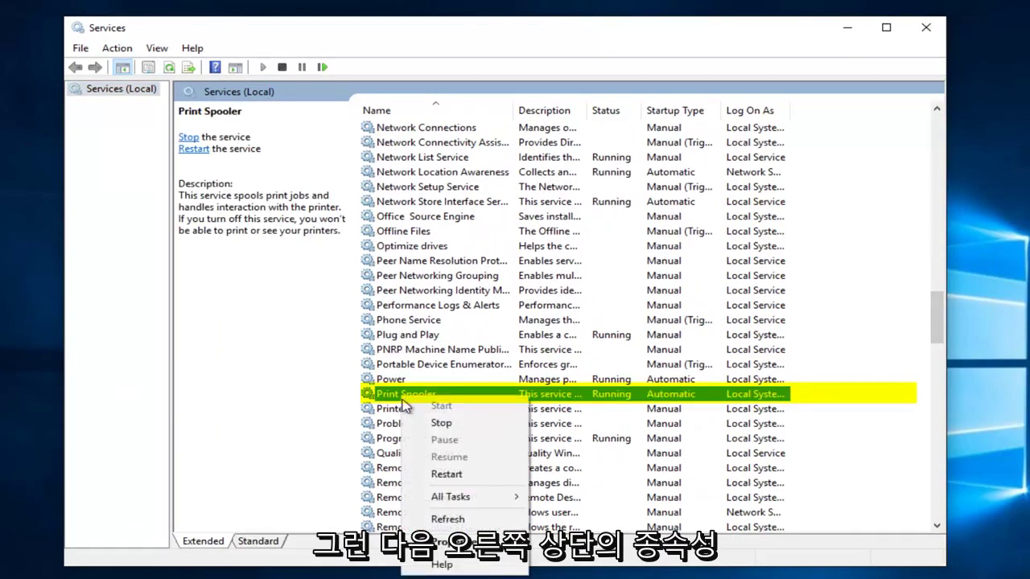
click(441, 543)
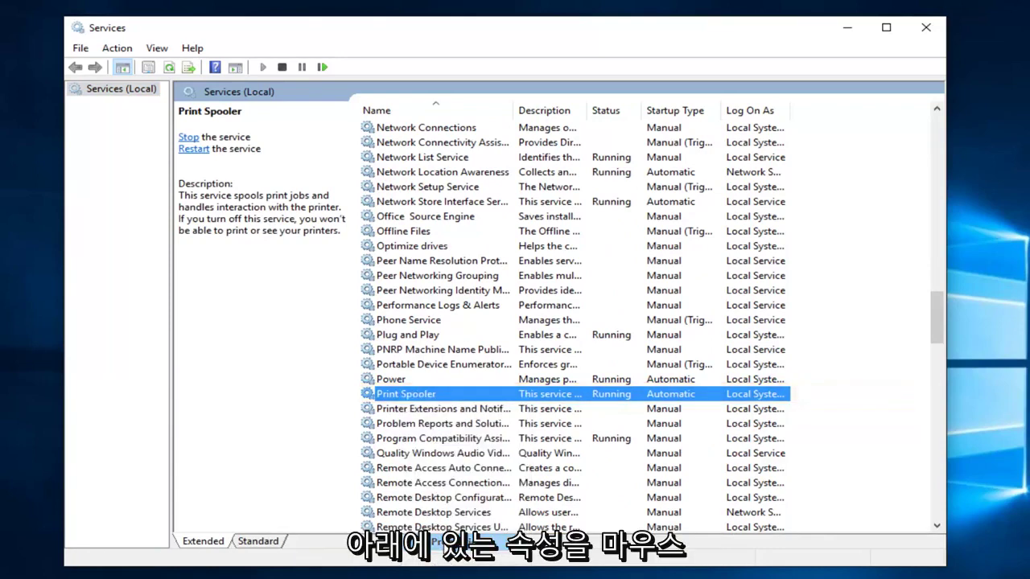
drag(480, 132, 489, 135)
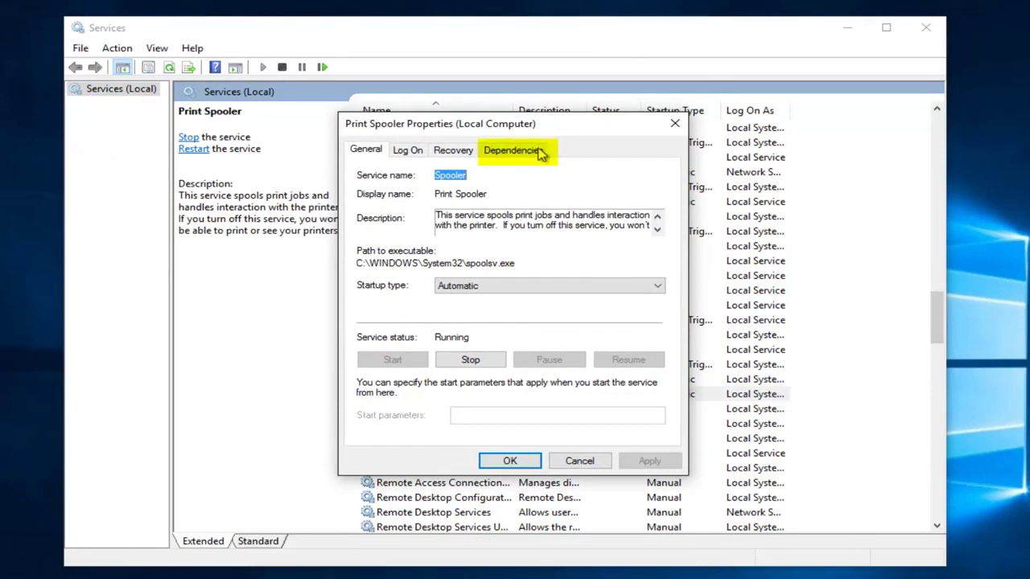
click(515, 155)
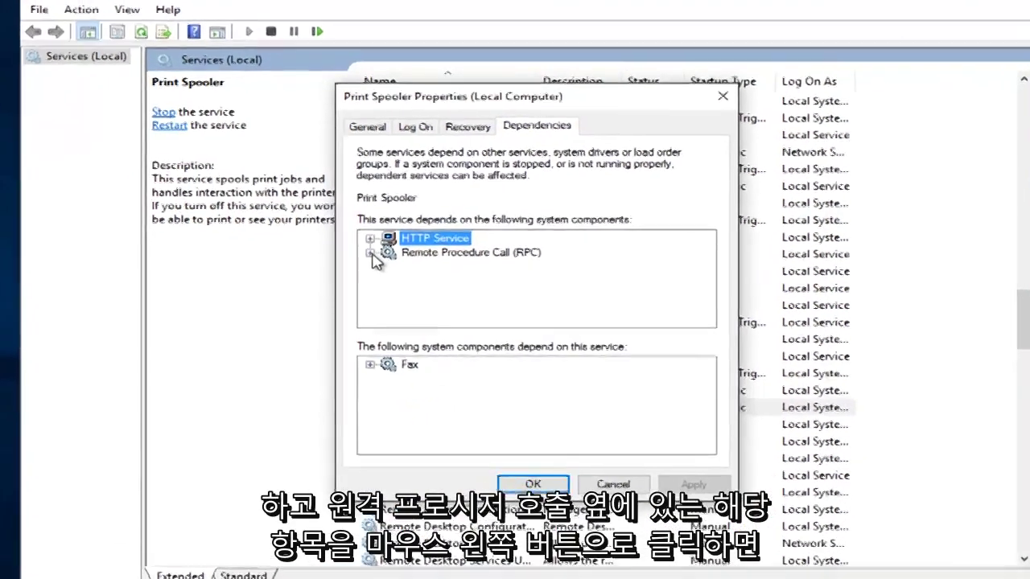
click(368, 260)
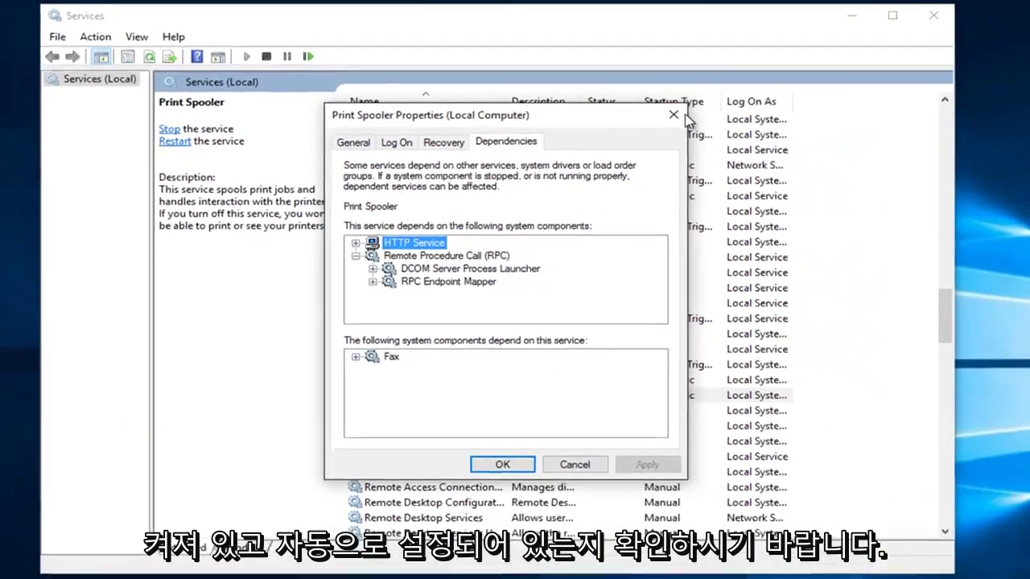
Reopen Print Spooler's Properties and stop the service.
click(777, 64)
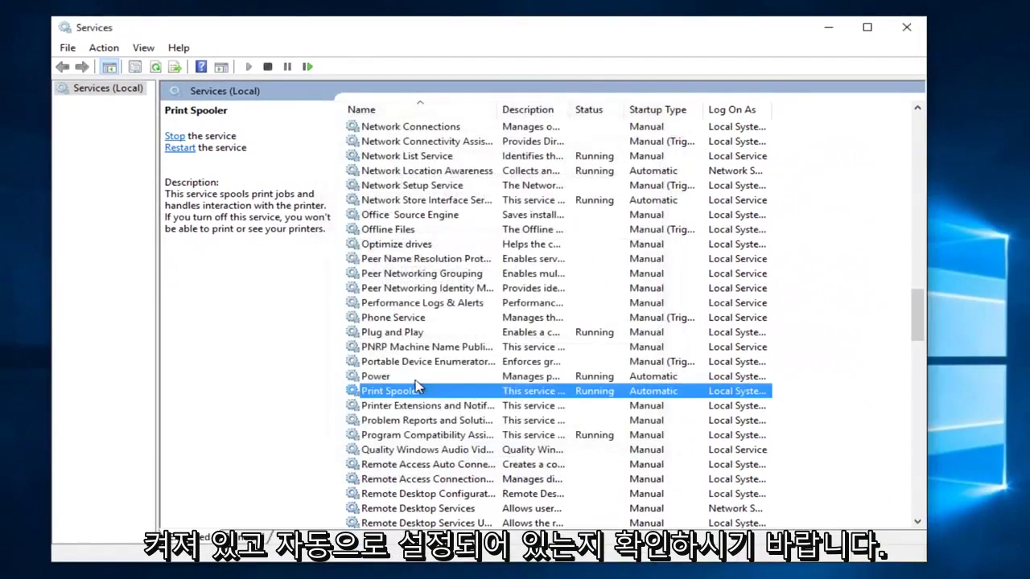
right_click(488, 396)
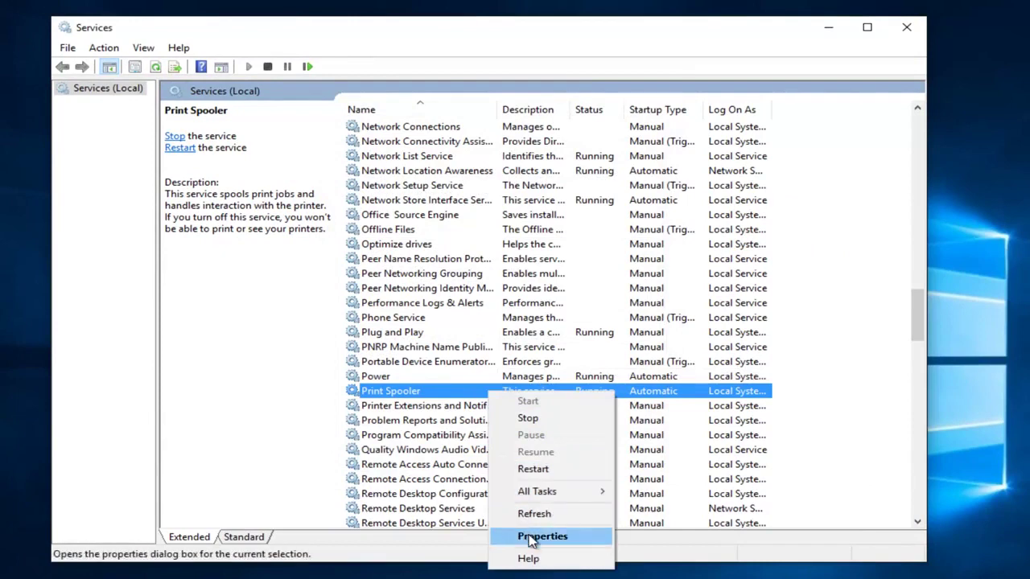
click(531, 536)
click(470, 362)
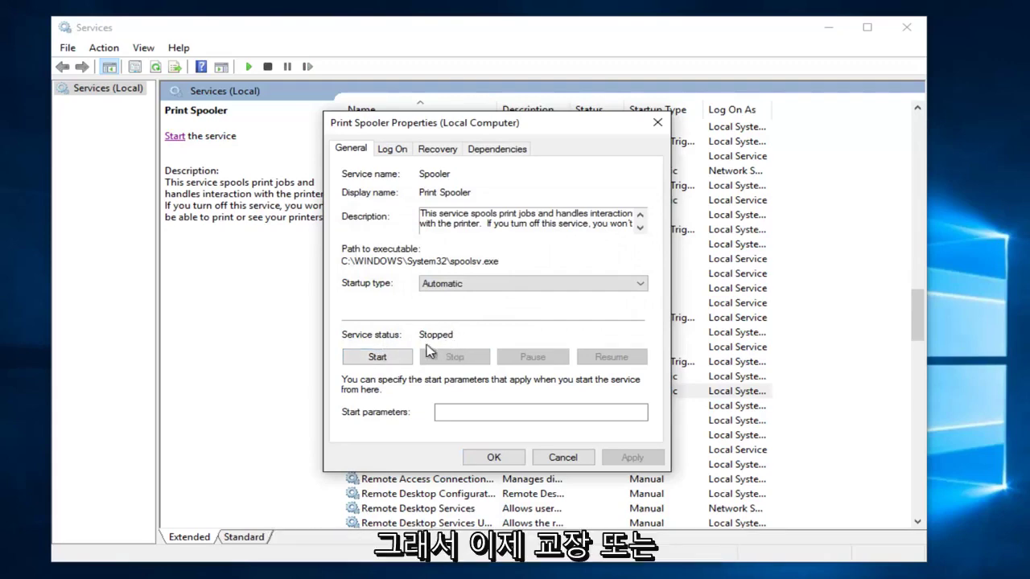
Expand RPC in Print Spooler's dependencies to show DCOM Server Process Launcher and RPC Endpoint Mapper.
drag(460, 122, 618, 120)
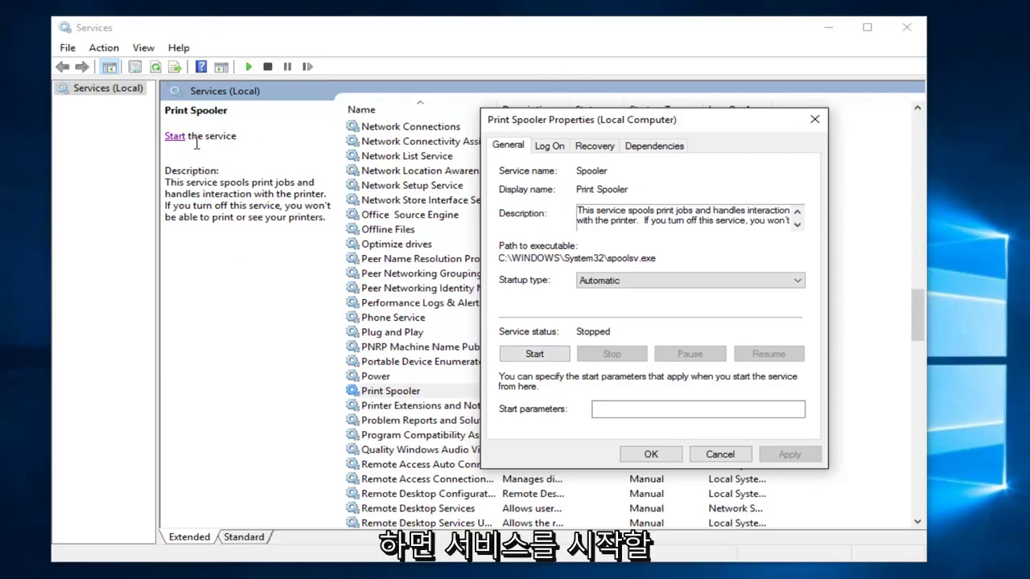
drag(595, 122, 500, 133)
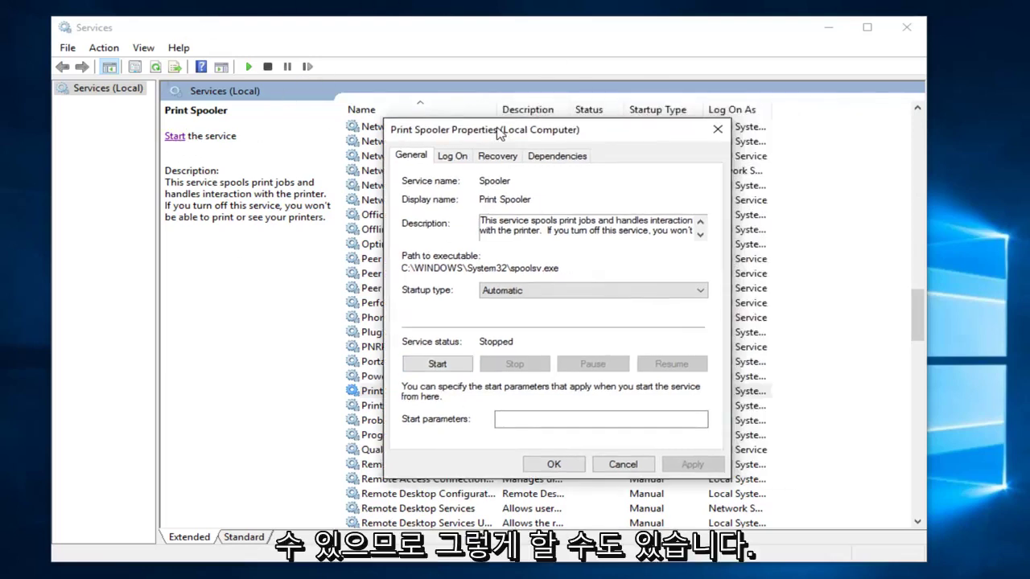
click(558, 154)
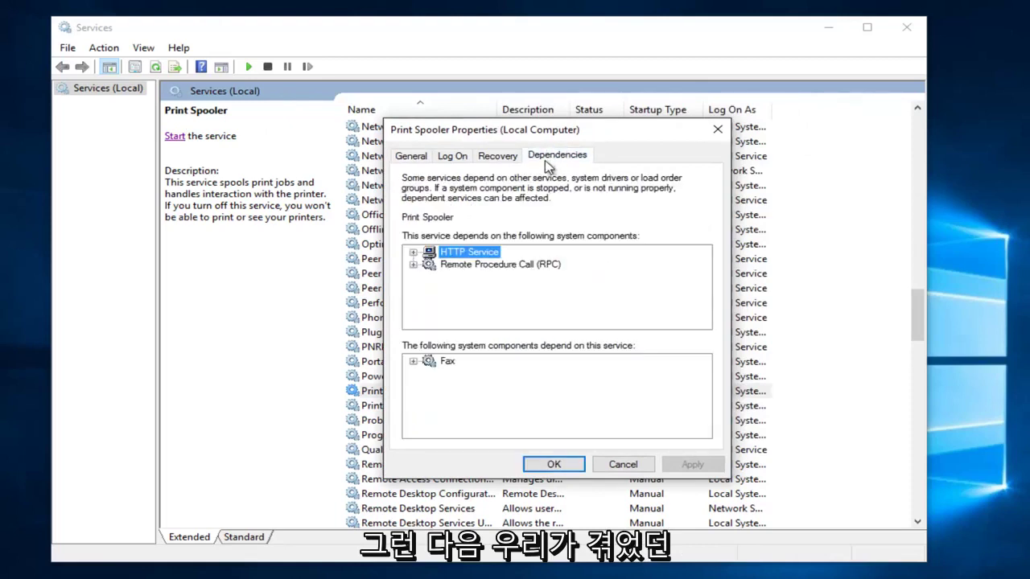
click(412, 265)
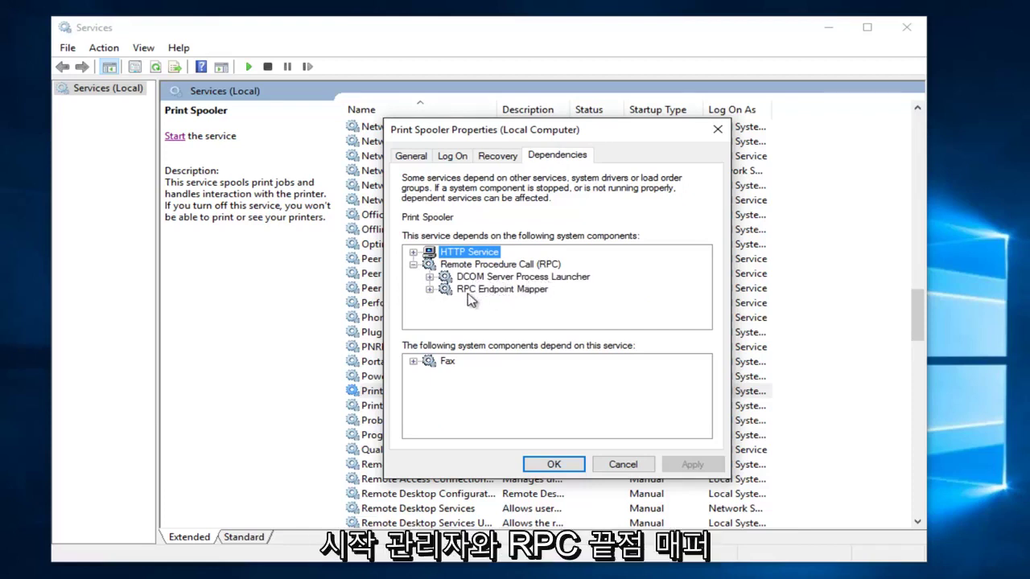
Cancel Print Spooler's dialog, select DCOM Server Process Launcher and widen the Name column.
click(627, 468)
scroll(450, 292, up, 13)
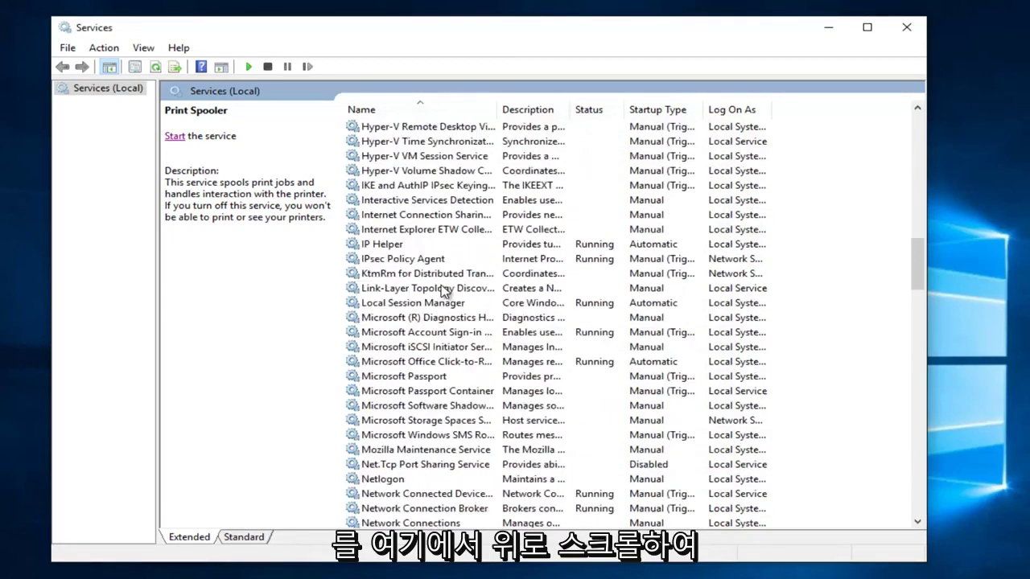
scroll(440, 290, up, 8)
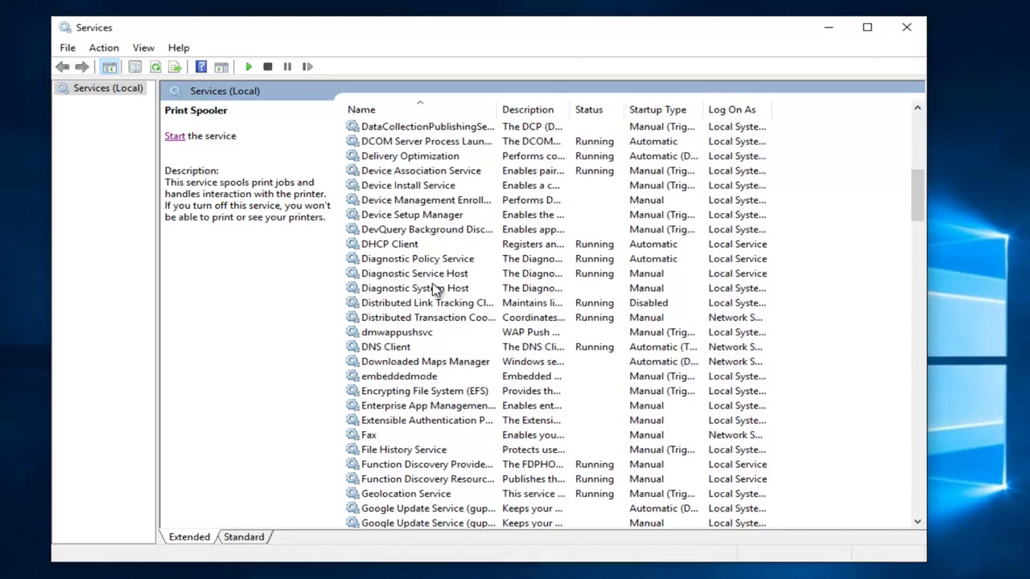
scroll(435, 290, up, 2)
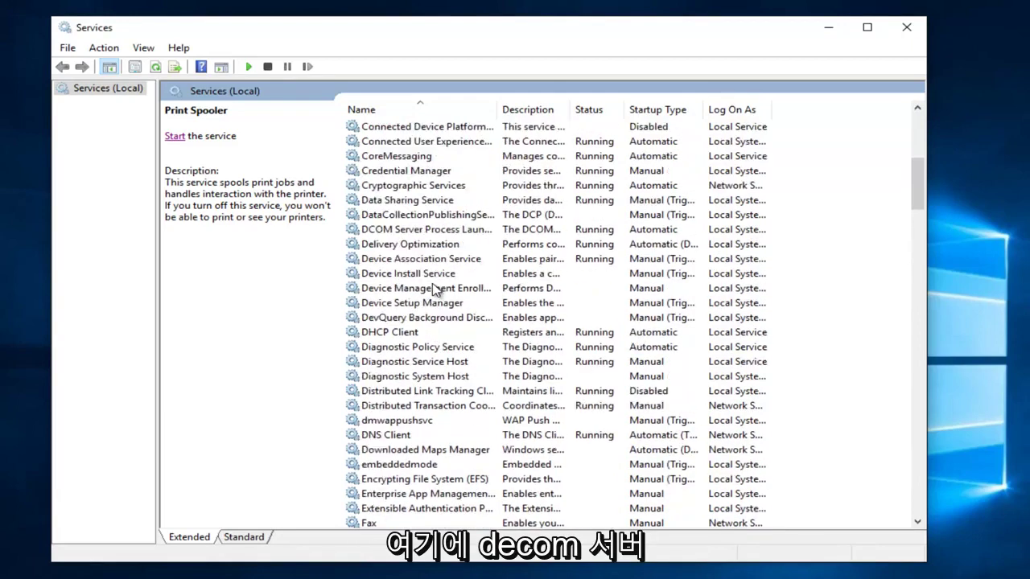
click(390, 230)
drag(496, 109, 573, 109)
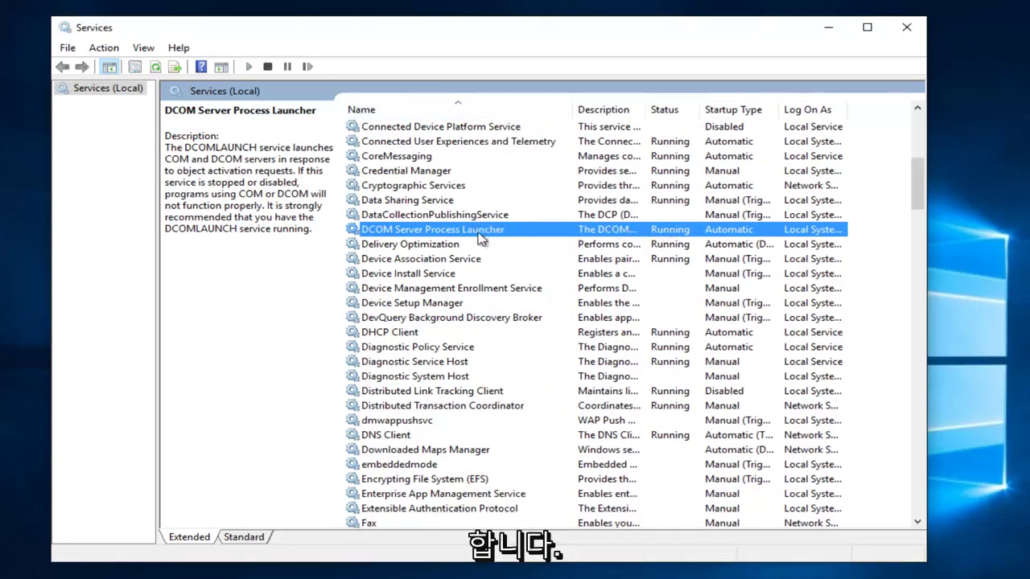
Verify DCOM Server Process Launcher's properties show Automatic startup and Running status.
right_click(425, 231)
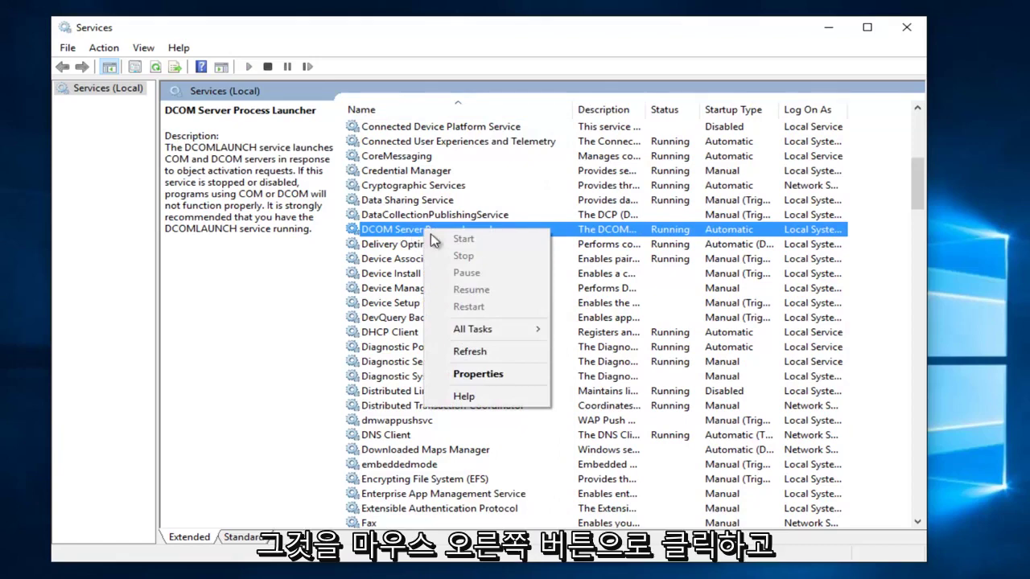
click(463, 374)
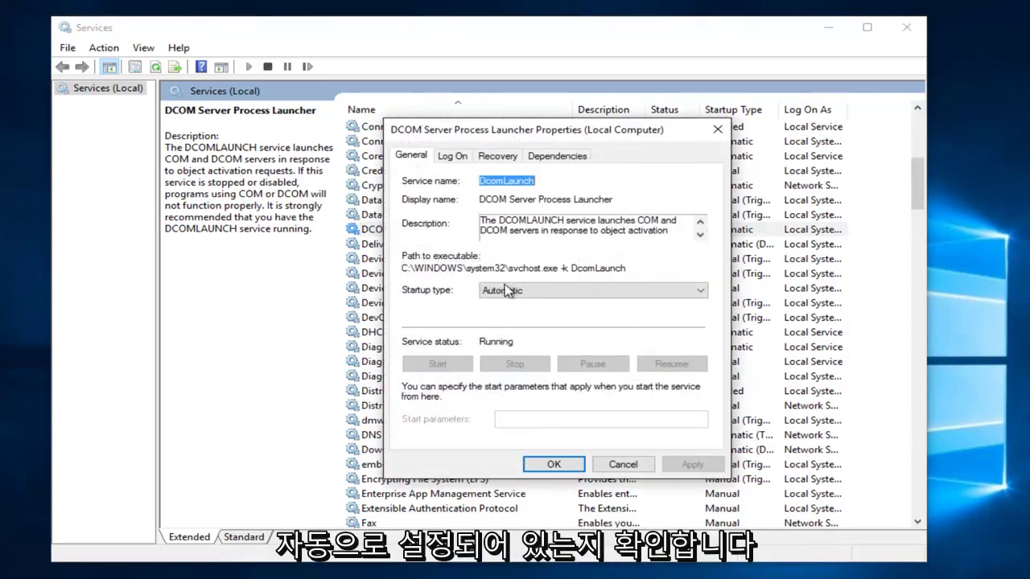
click(717, 129)
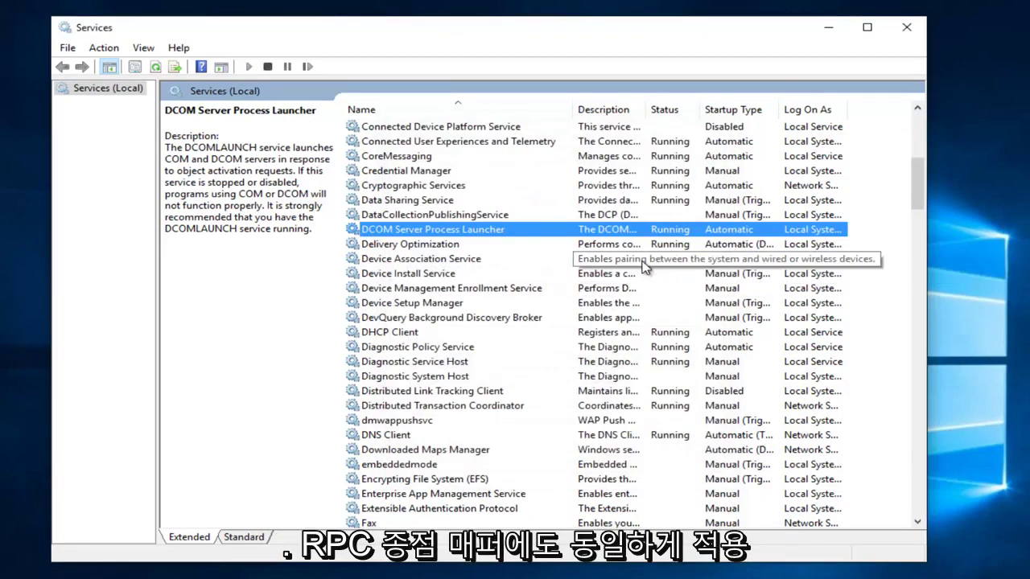
Check that RPC Endpoint Mapper's properties show Automatic startup and Running status, then cancel.
scroll(536, 336, down, 7)
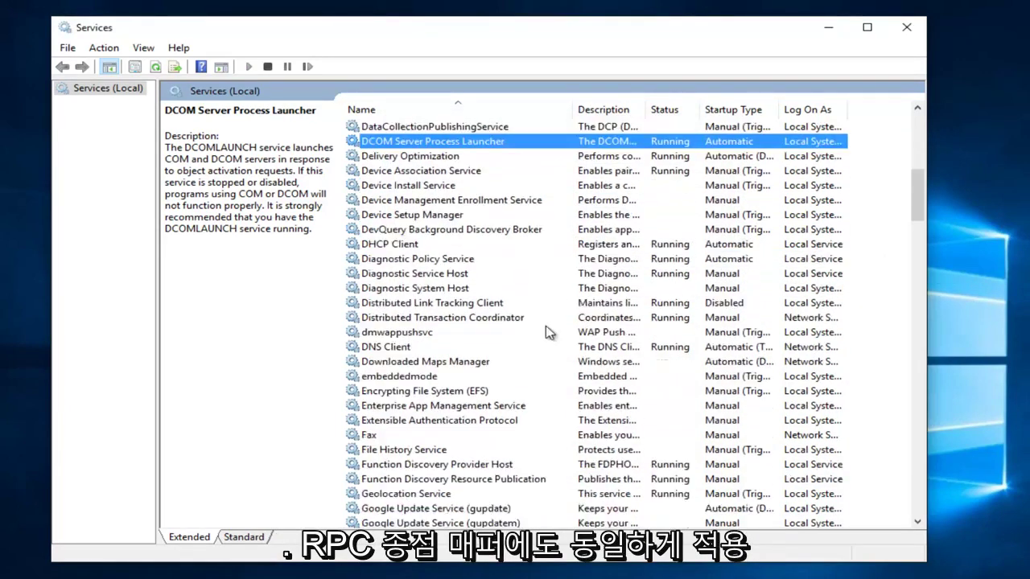
scroll(515, 341, down, 14)
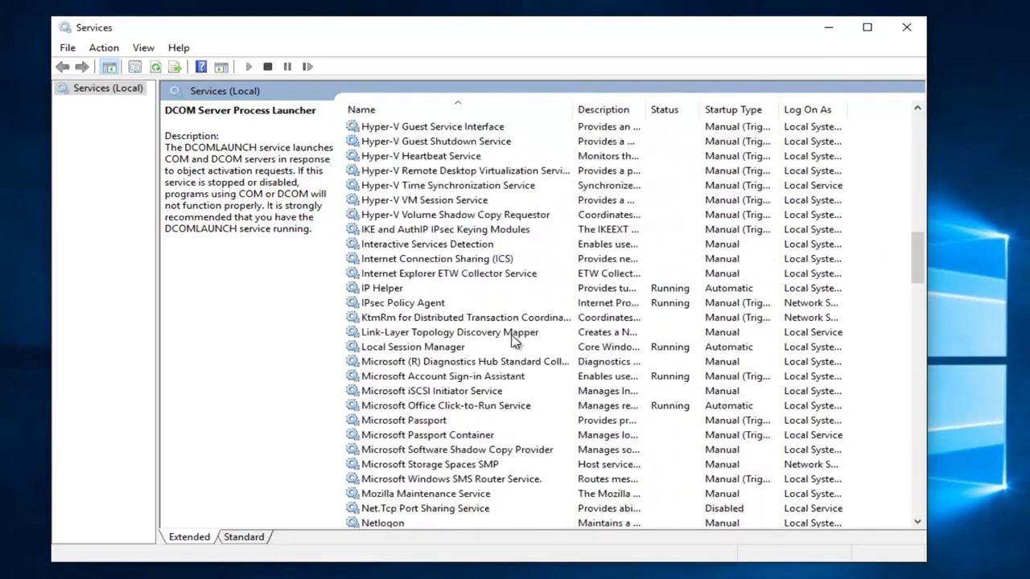
scroll(458, 362, down, 5)
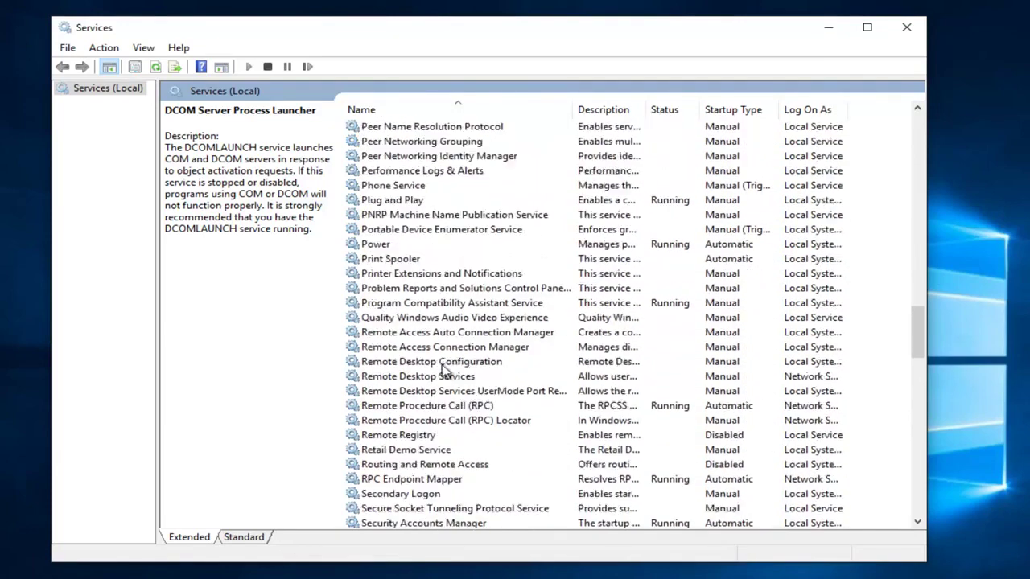
click(386, 479)
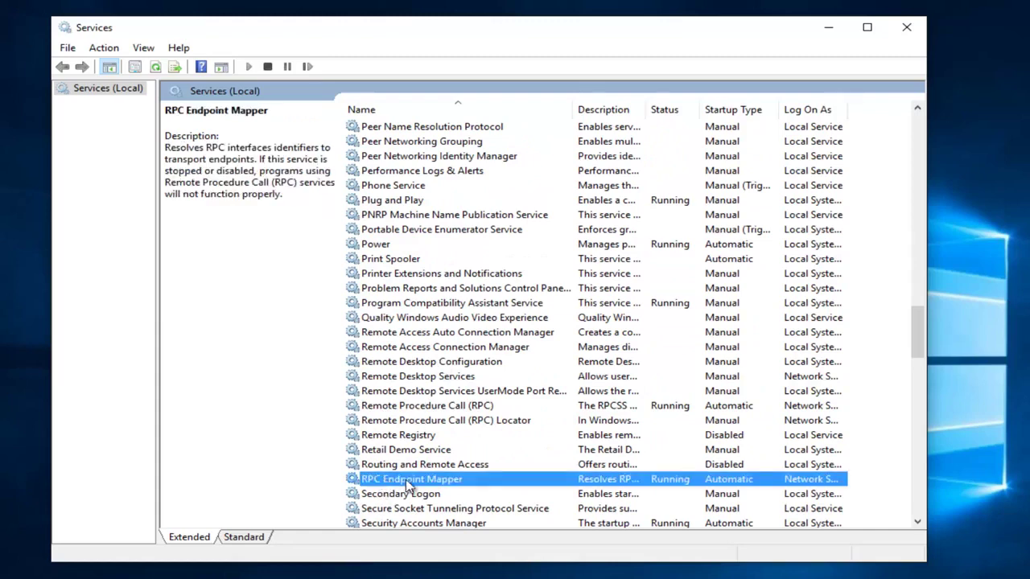
right_click(460, 481)
click(489, 443)
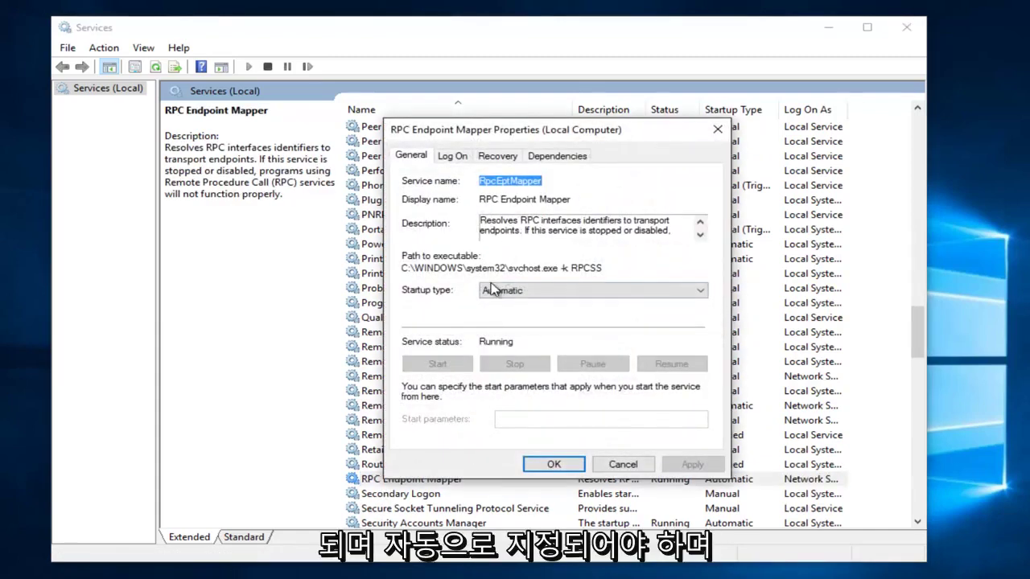
click(615, 465)
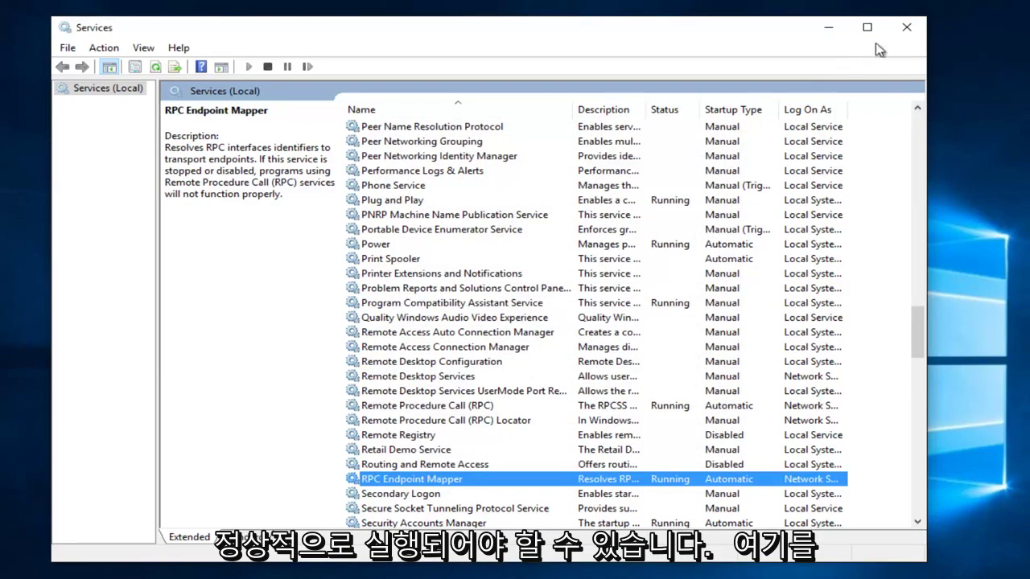
Close the Services window to return to the empty desktop.
click(905, 27)
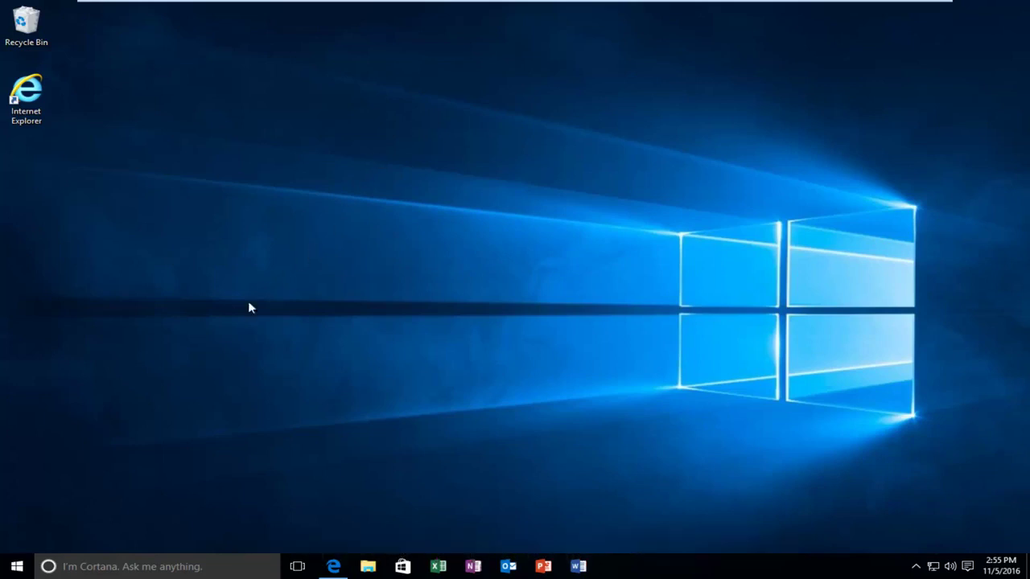
Search Start for 'system', open the System control panel page and maximize it.
click(17, 565)
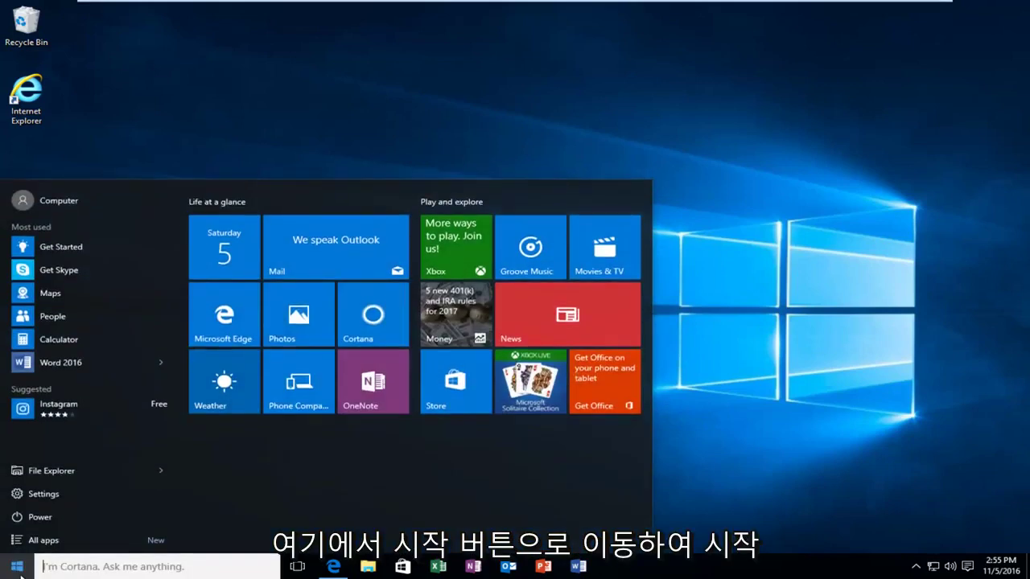
text(s)
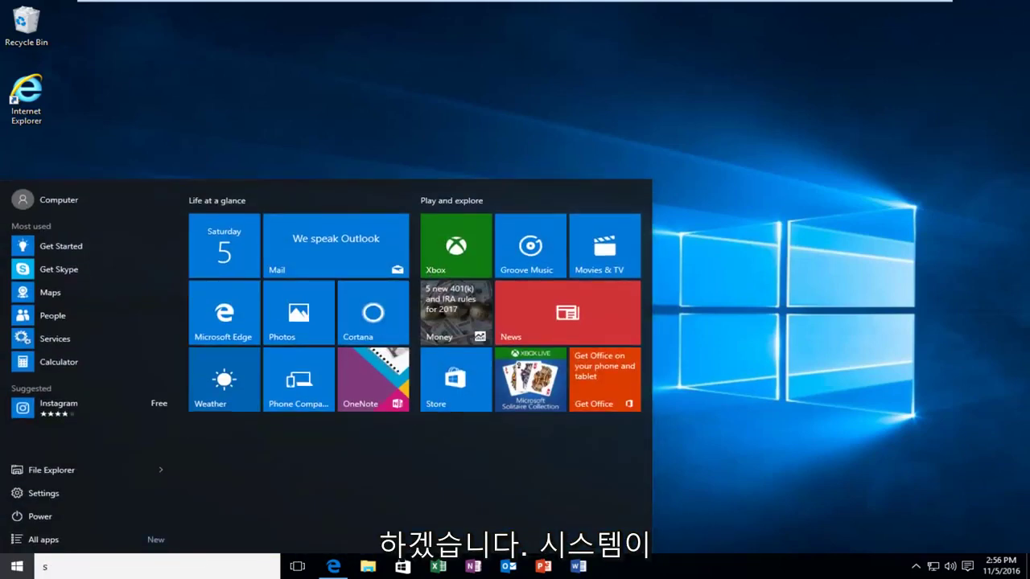
text(ystem)
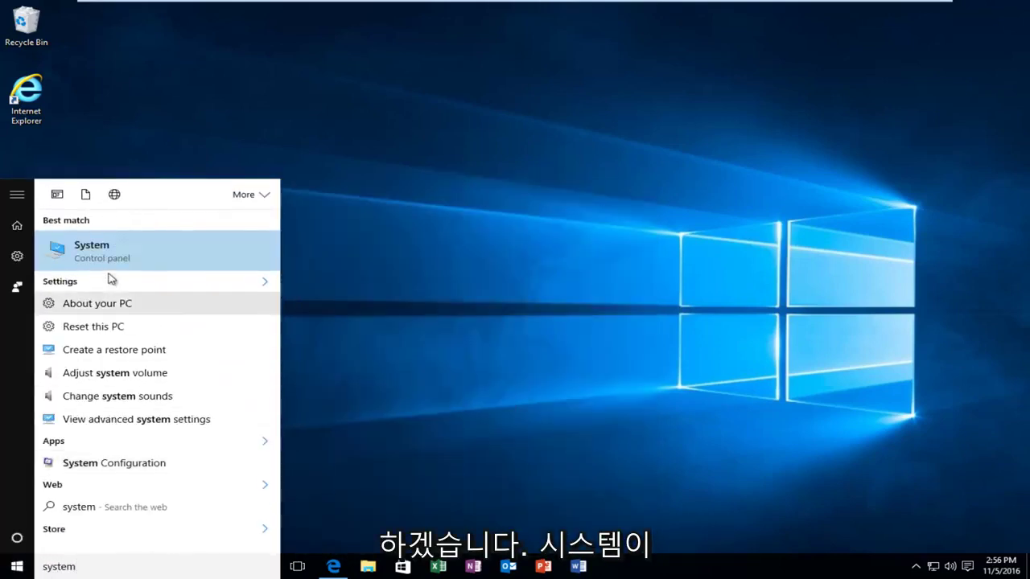
click(108, 259)
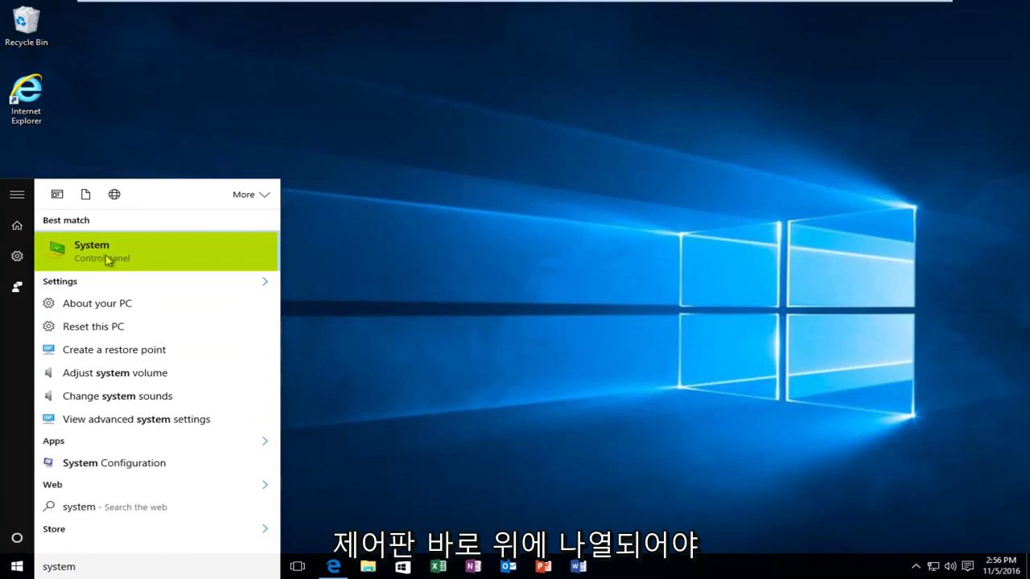
click(96, 259)
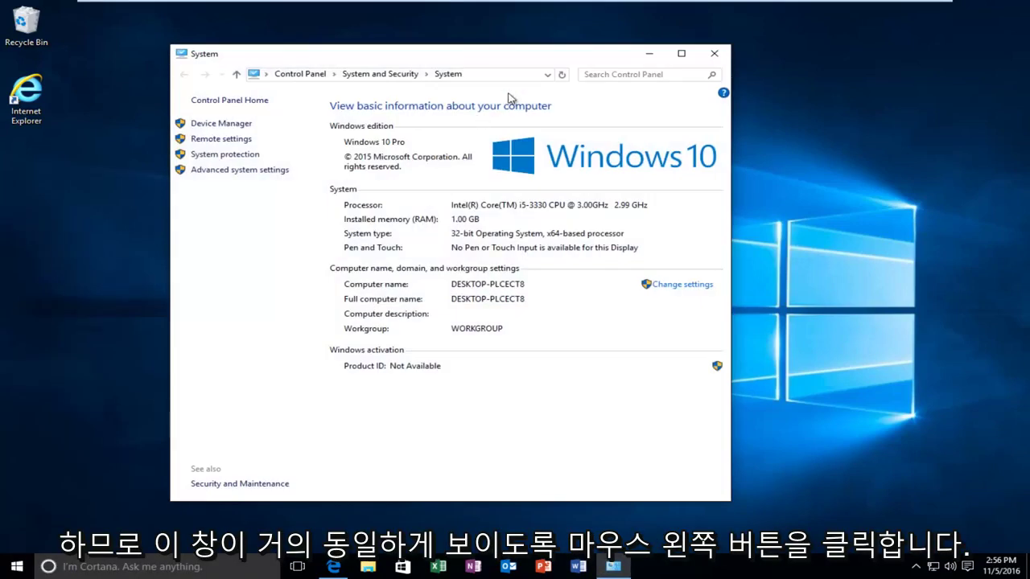
click(680, 54)
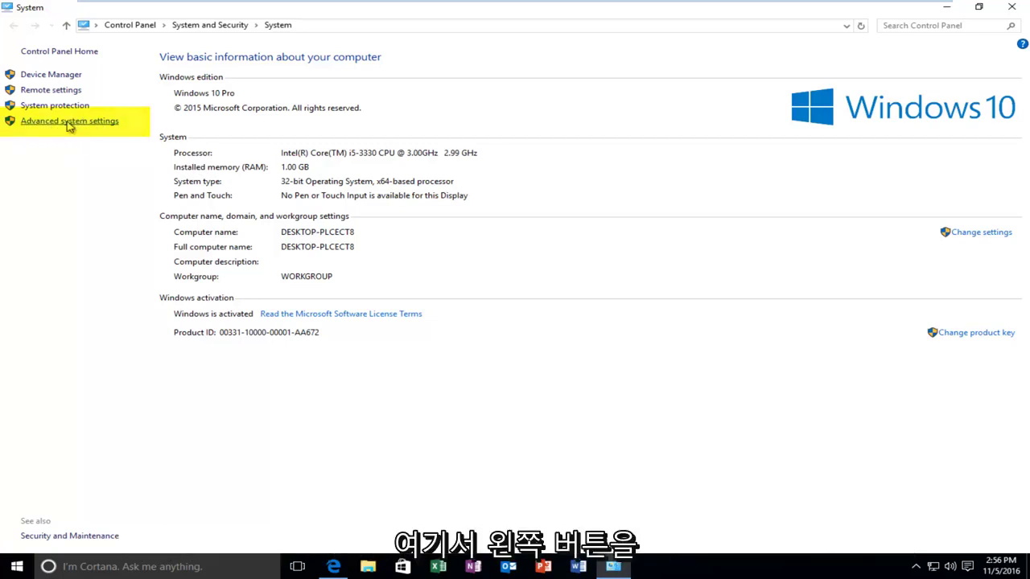
From Advanced system settings, browse the Hardware and Computer Name tabs, then open Performance Settings.
click(69, 121)
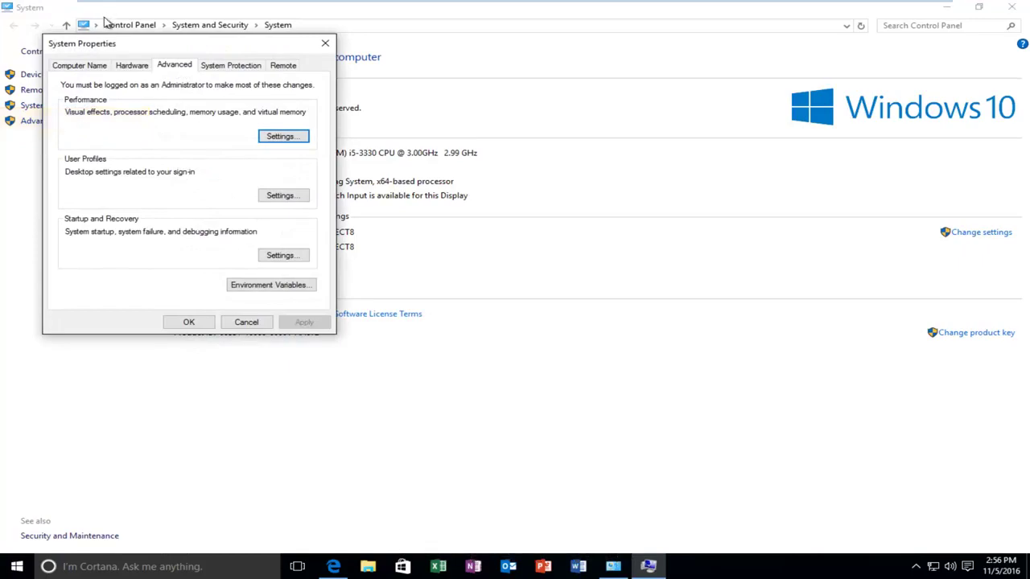
drag(119, 44, 408, 149)
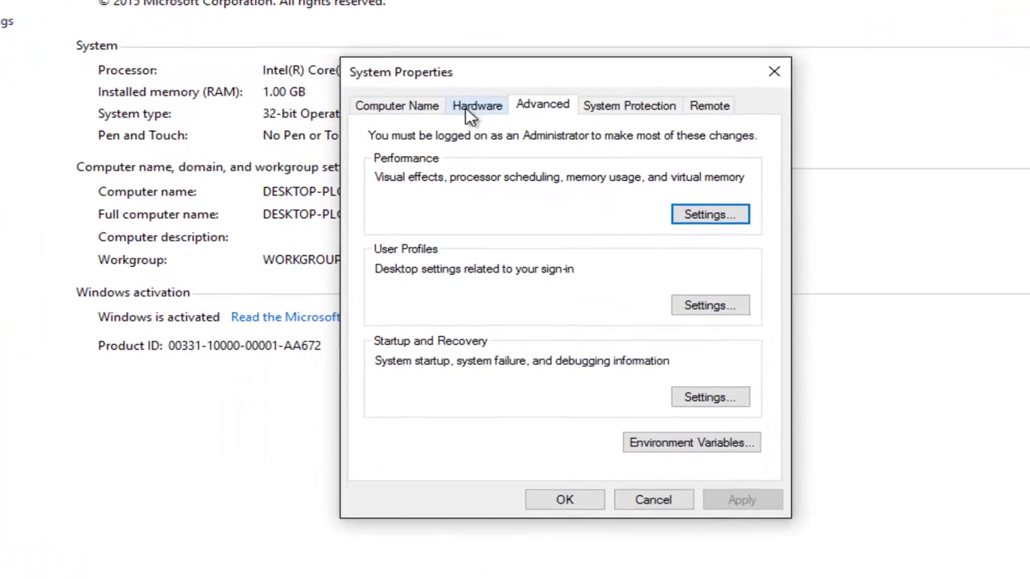
click(478, 107)
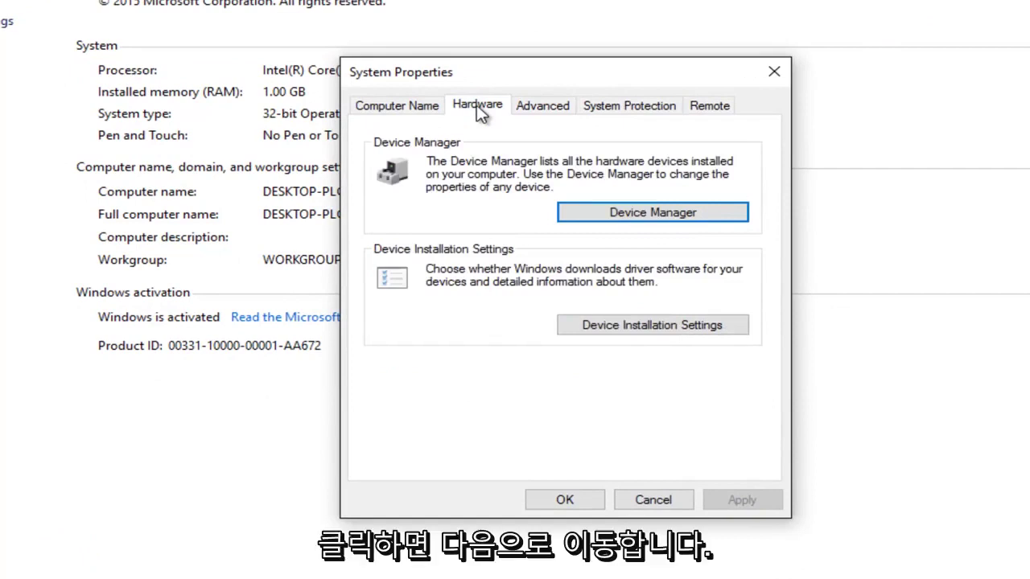
click(395, 108)
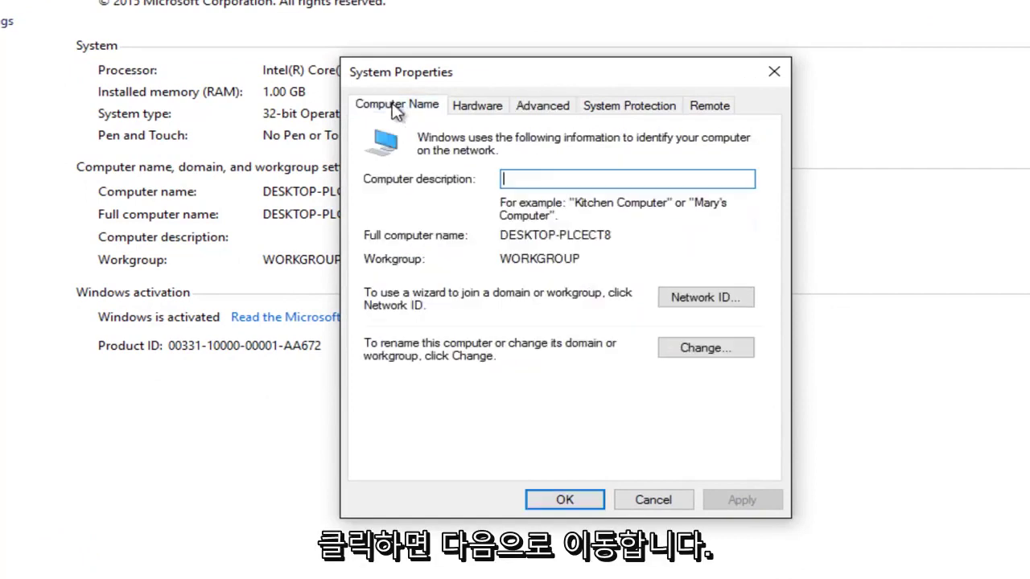
click(545, 109)
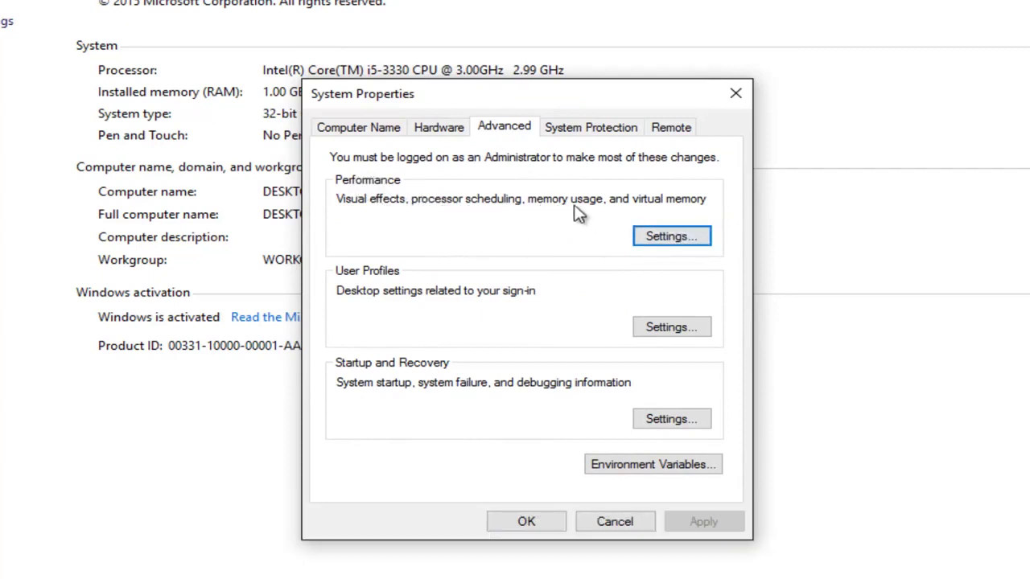
click(666, 238)
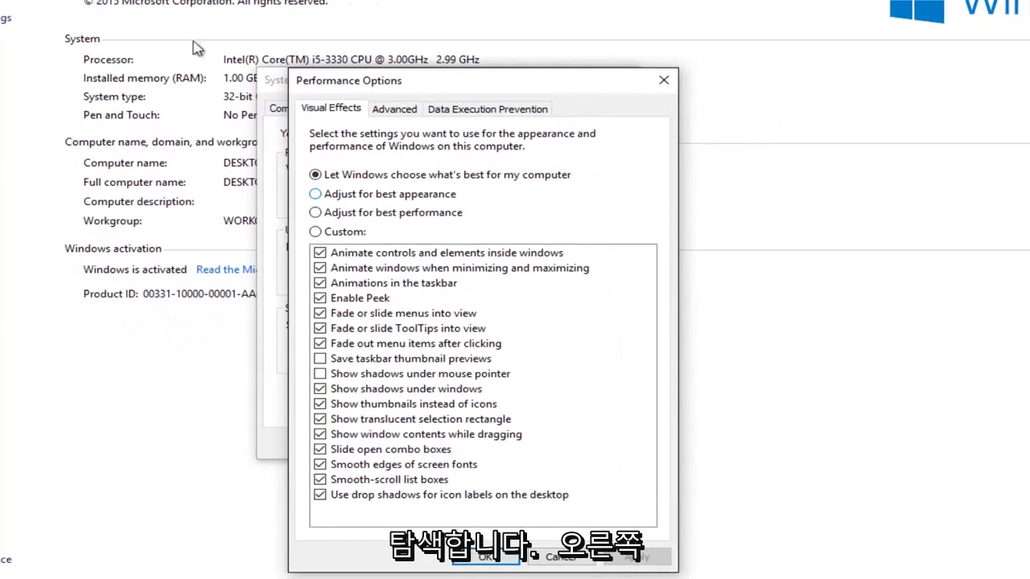
Turn on DEP for all programs and services except those selected, and start adding an exception.
drag(427, 83, 435, 27)
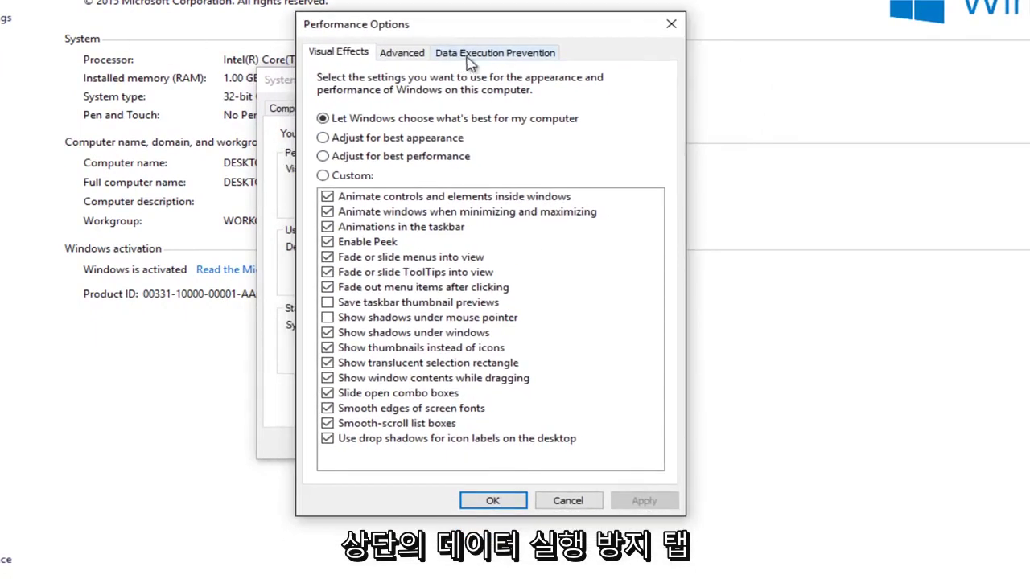
click(509, 58)
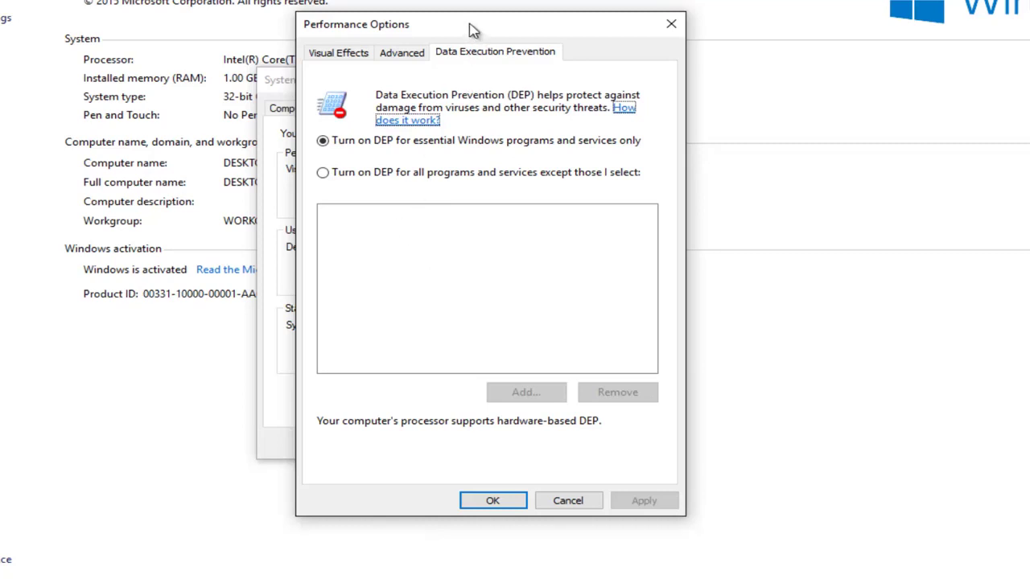
drag(473, 30, 470, 15)
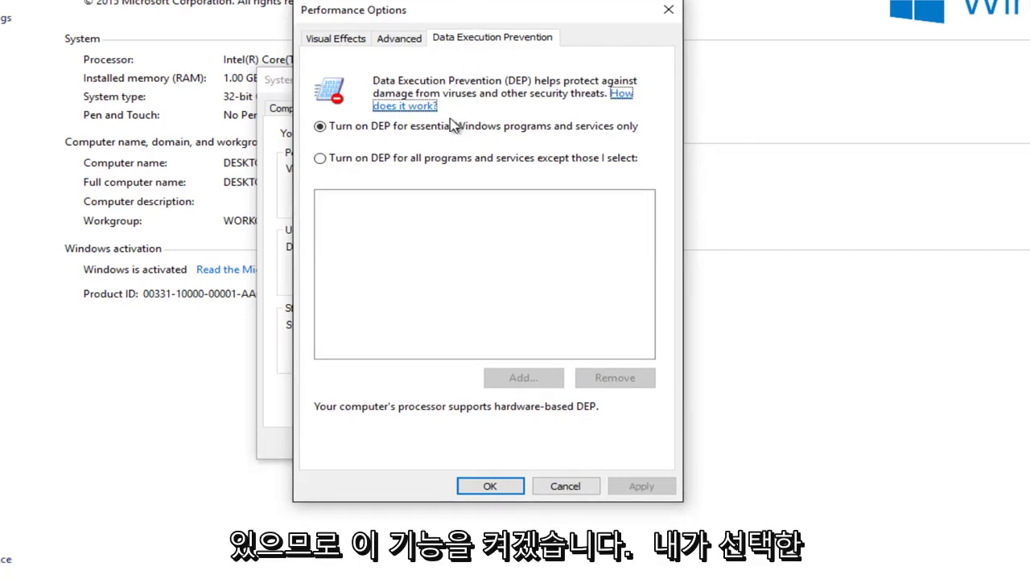
click(320, 159)
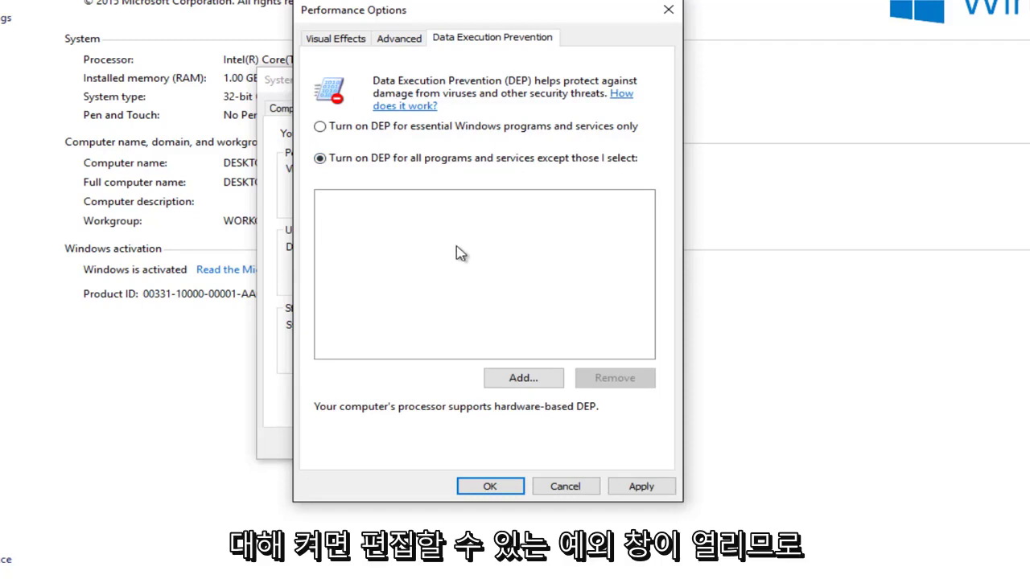
click(518, 385)
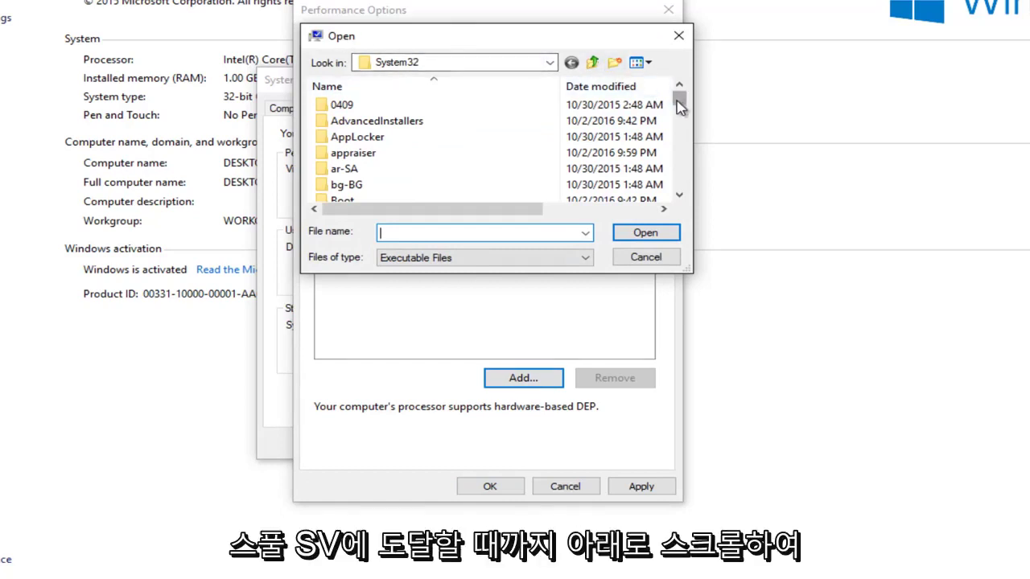
Pick spoolsv from System32 as a DEP exception, triggering the must-run-with-DEP warning.
drag(681, 102, 680, 153)
scroll(492, 190, down, 10)
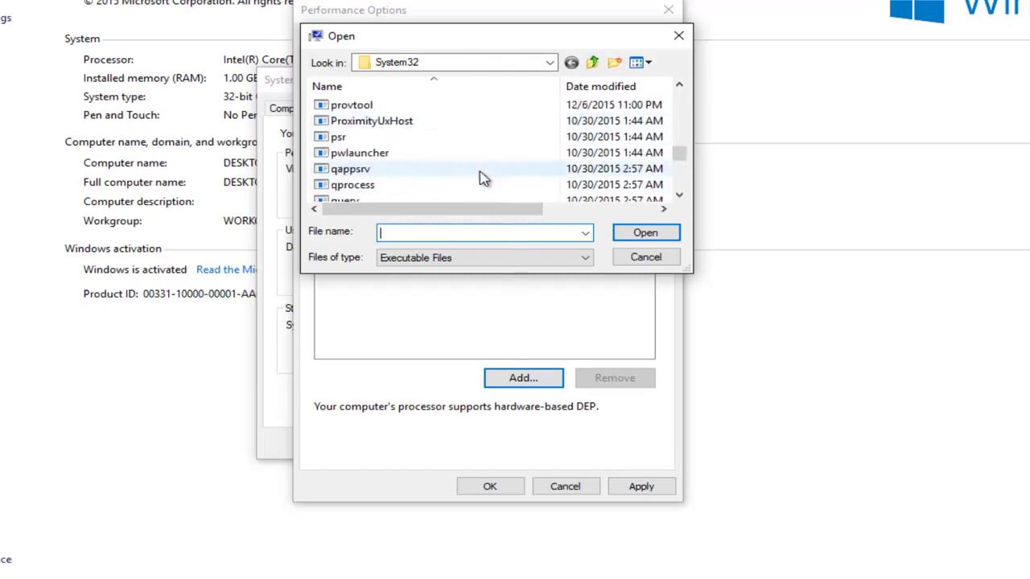
scroll(479, 173, down, 12)
scroll(469, 169, down, 12)
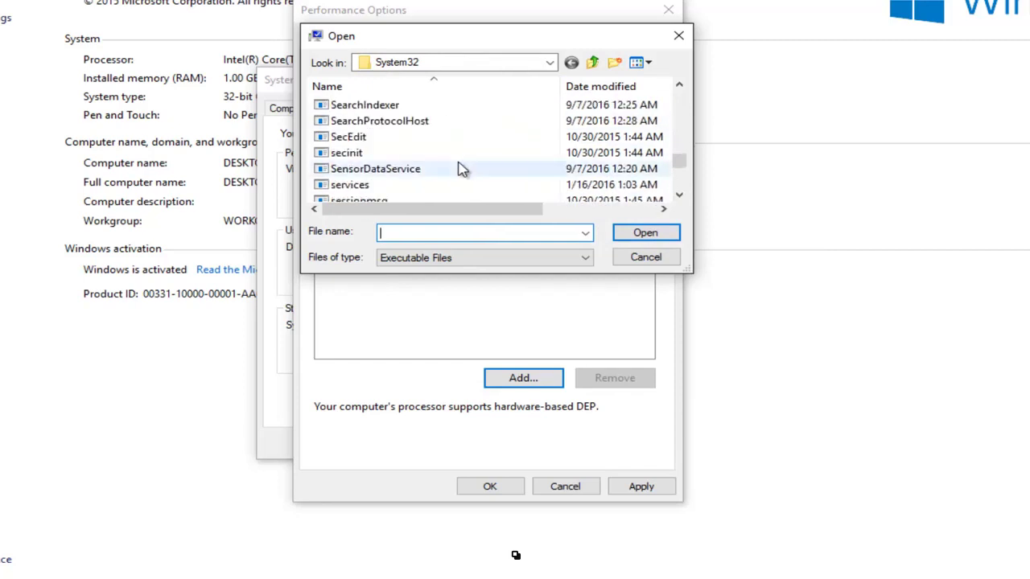
scroll(454, 165, down, 4)
scroll(446, 163, down, 2)
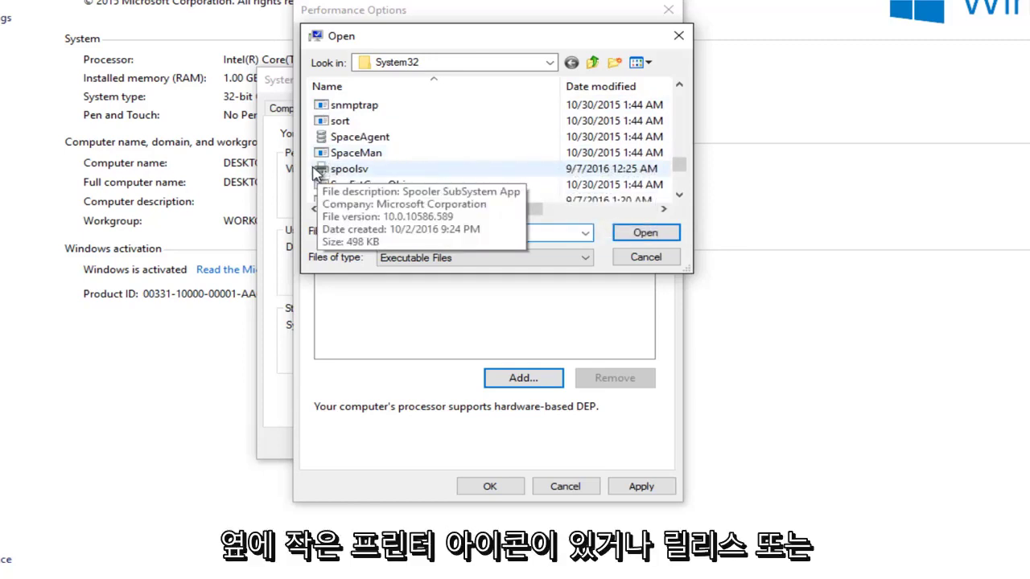
click(362, 172)
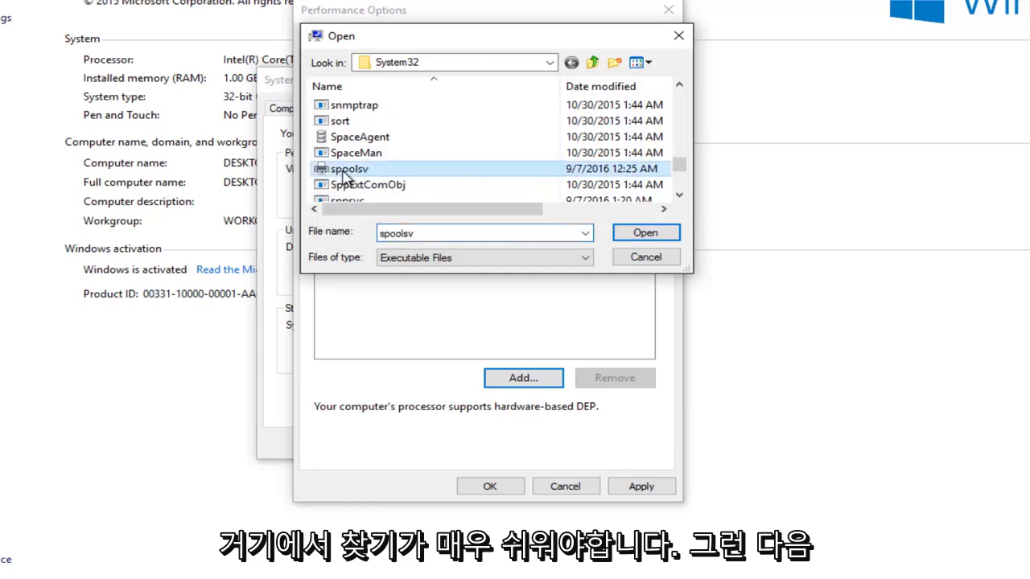
click(633, 235)
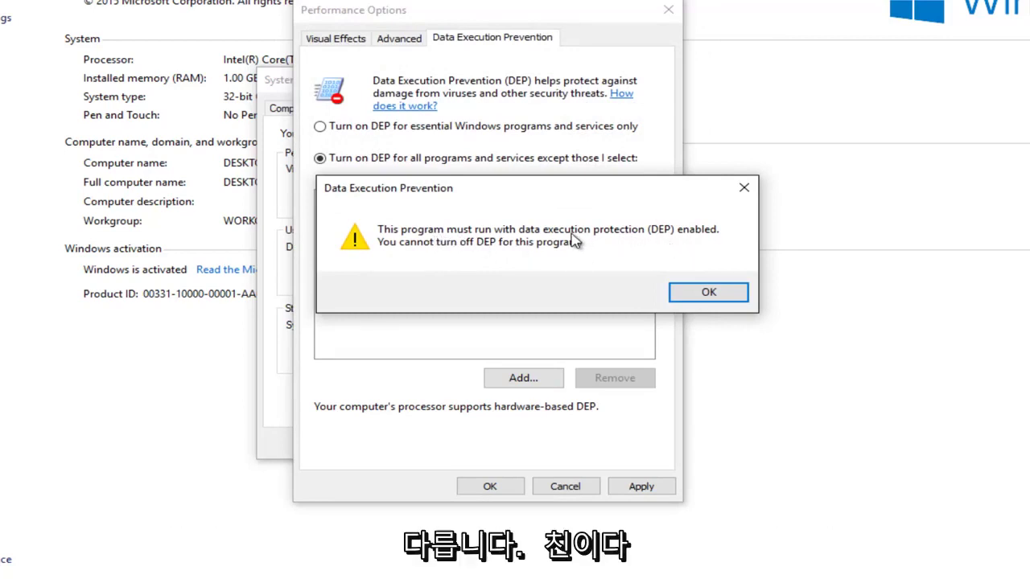
Dismiss the DEP warning and apply DEP for all programs with no exceptions.
drag(525, 193, 494, 197)
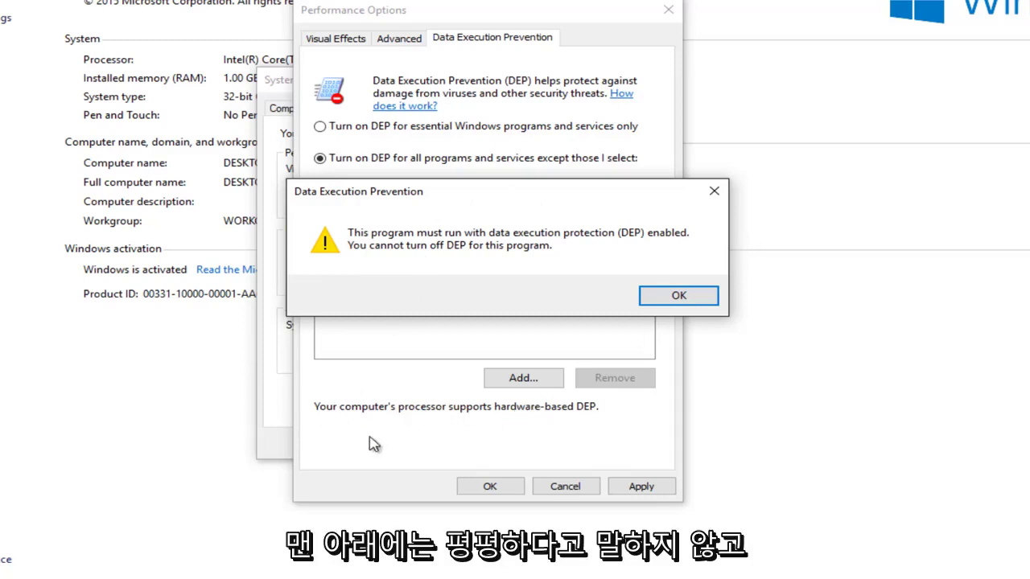
click(716, 191)
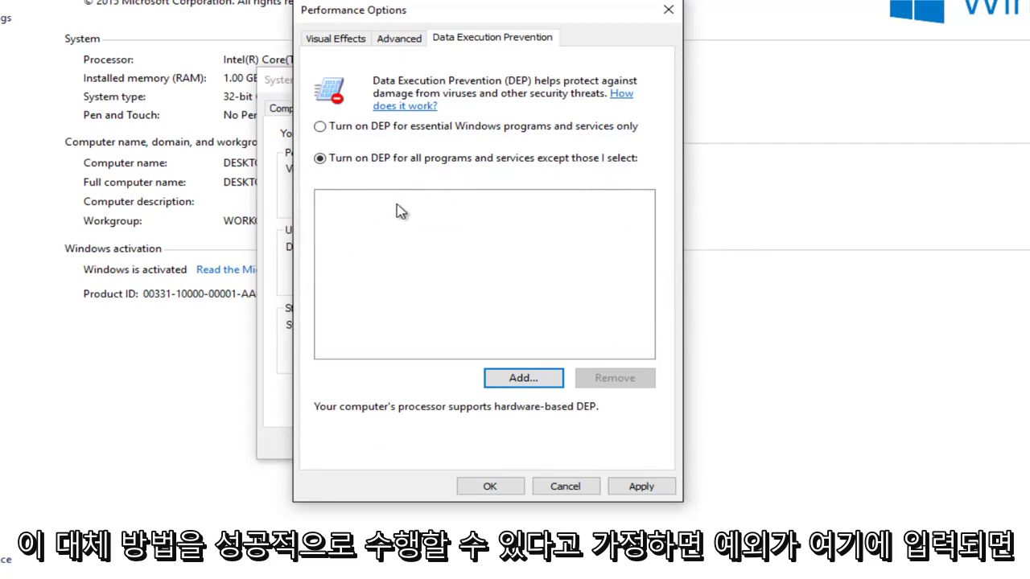
click(651, 487)
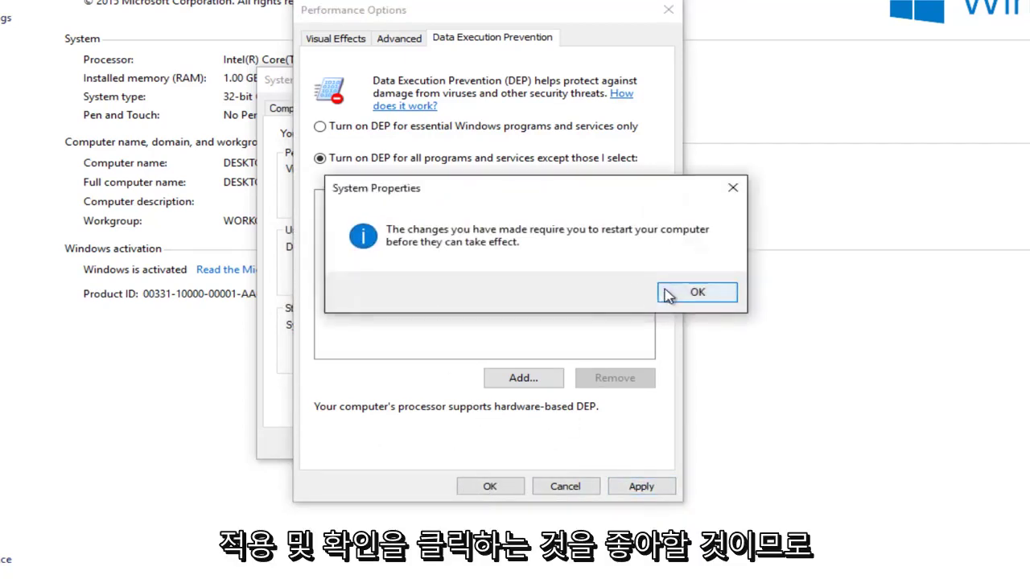
Acknowledge the restart notice, confirm the DEP change, recheck it, then close System Properties.
click(666, 293)
click(484, 485)
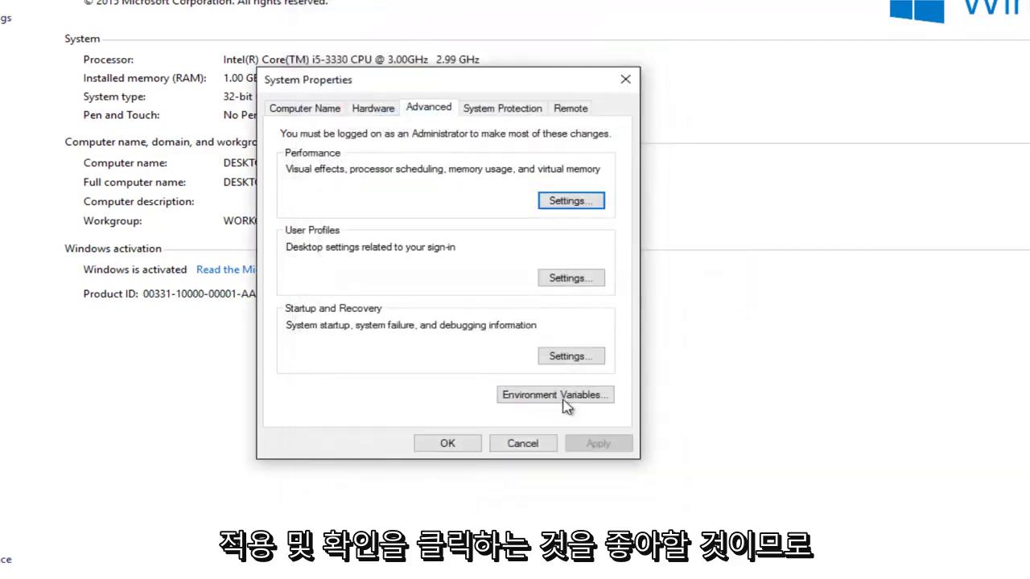
click(573, 201)
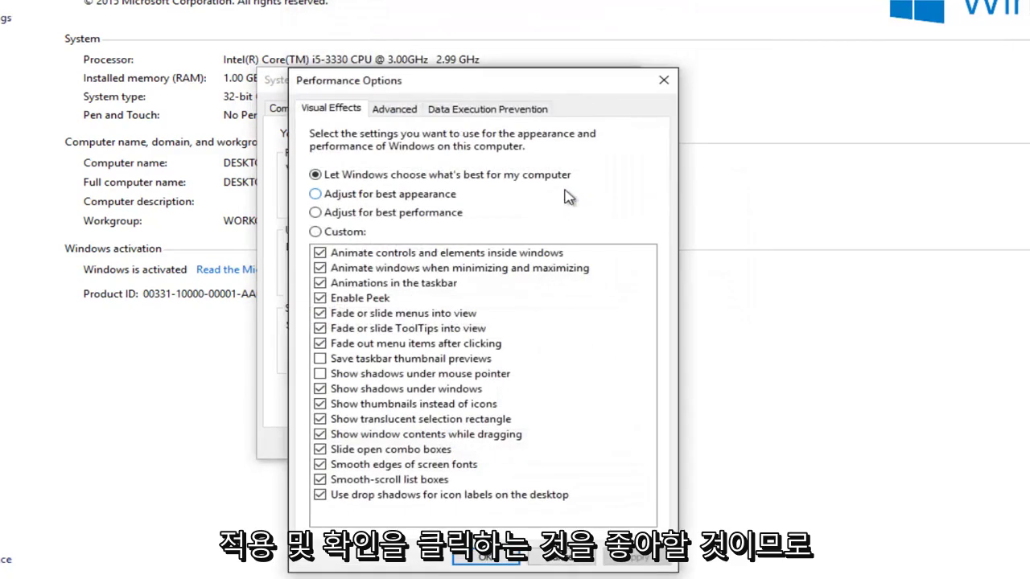
click(503, 112)
click(663, 81)
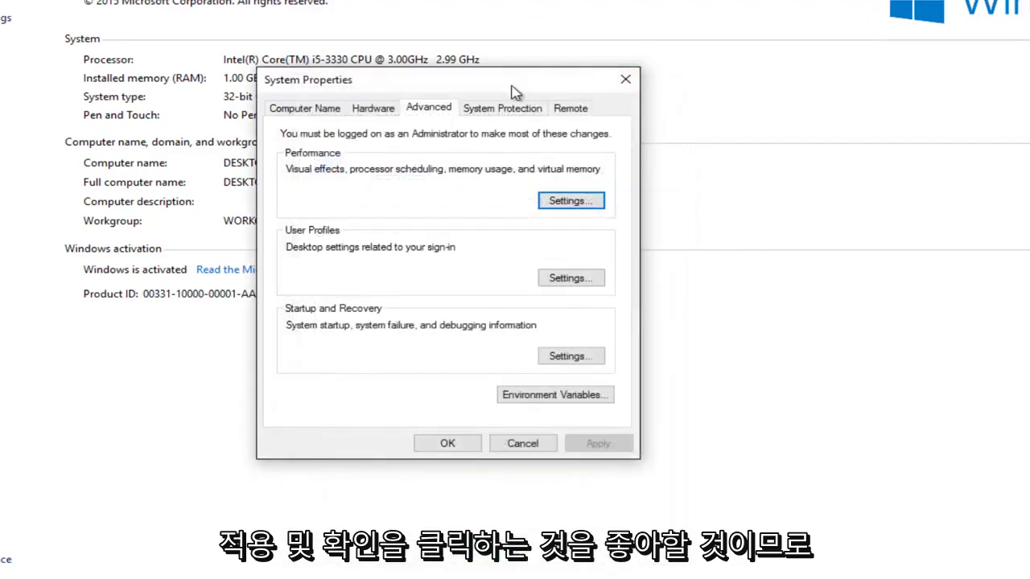
drag(509, 87, 497, 57)
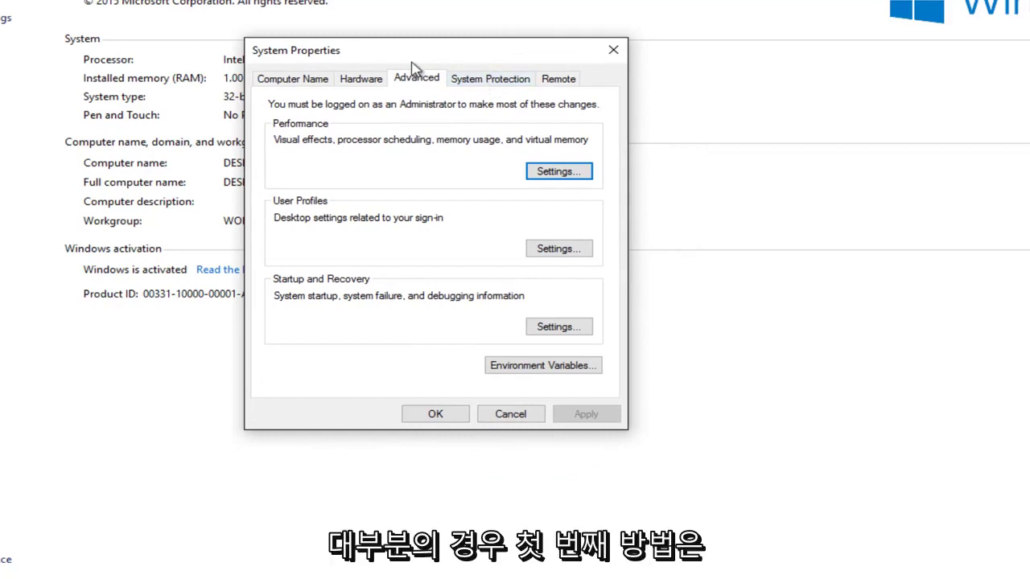
click(613, 49)
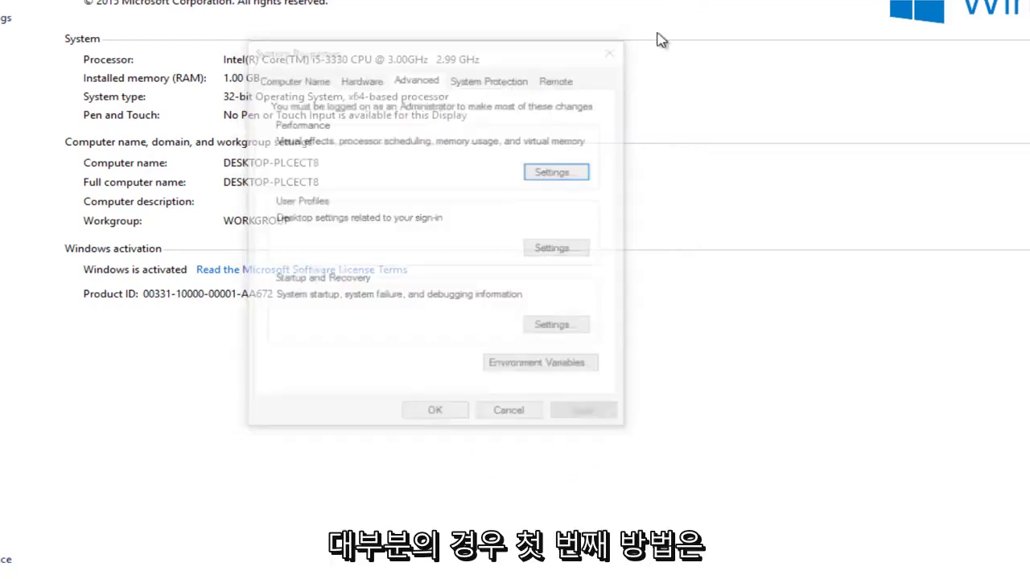